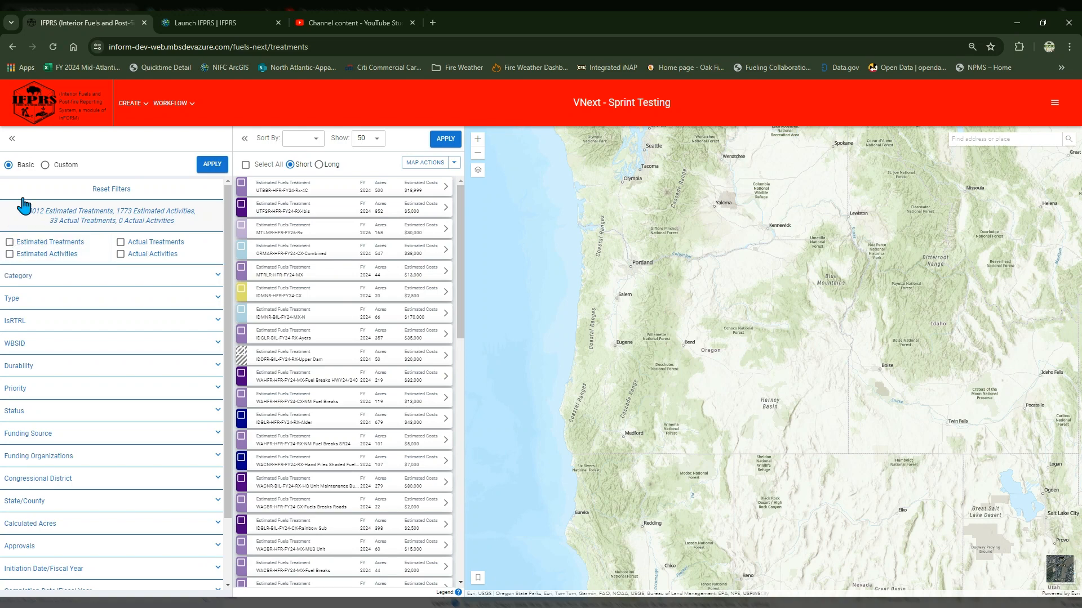
Step: Switch to custom filters and create a new custom filter named 1_Example
left_click(44, 166)
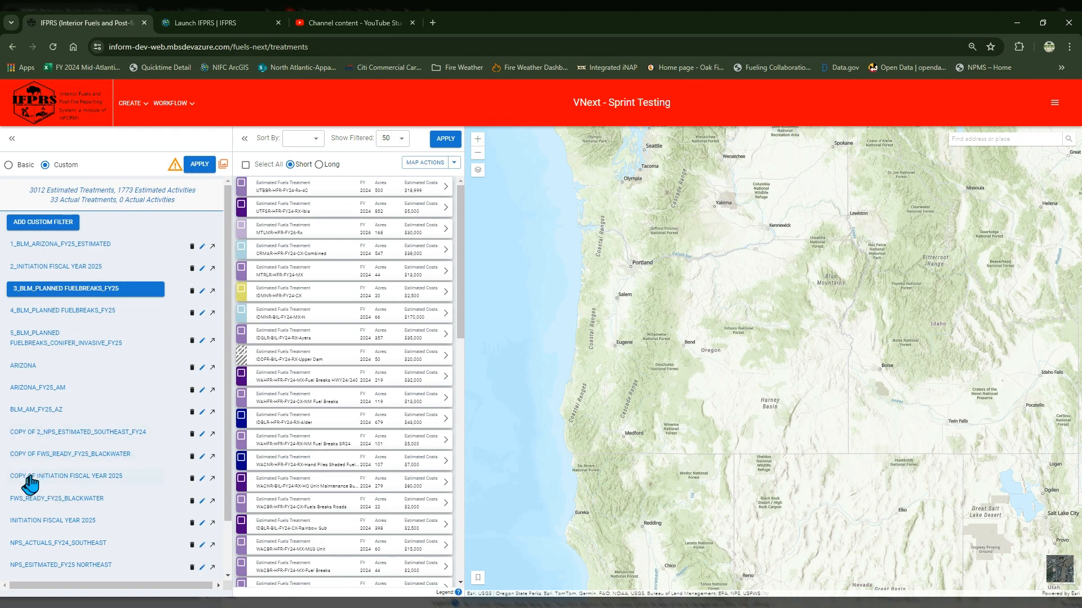
left_click(32, 225)
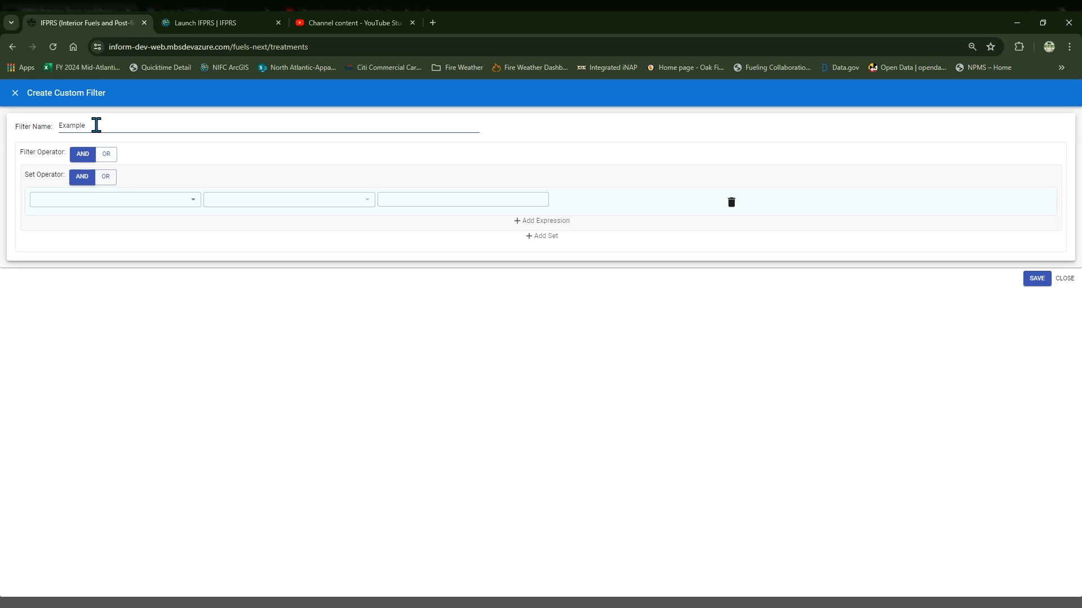
type("1_")
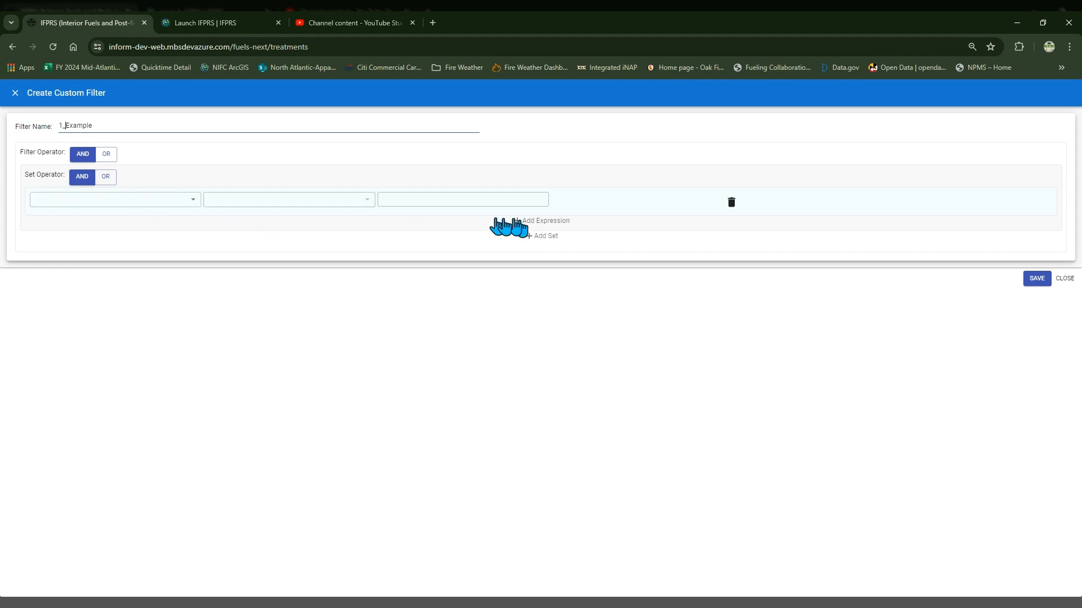
Step: Set the filter's first expression to Funding Agency is NPS
left_click(185, 202)
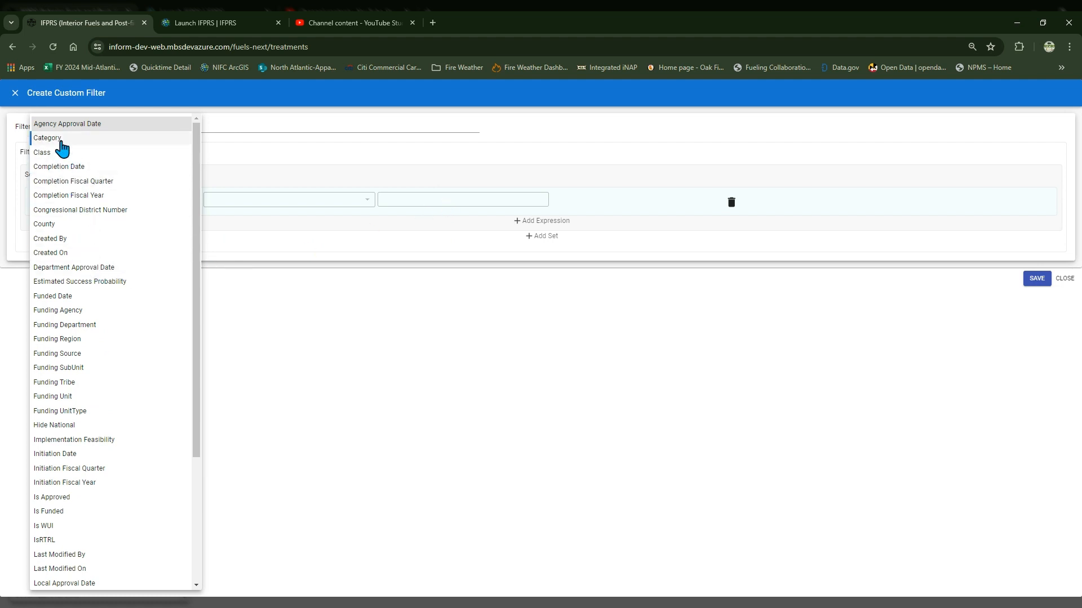
left_click(93, 313)
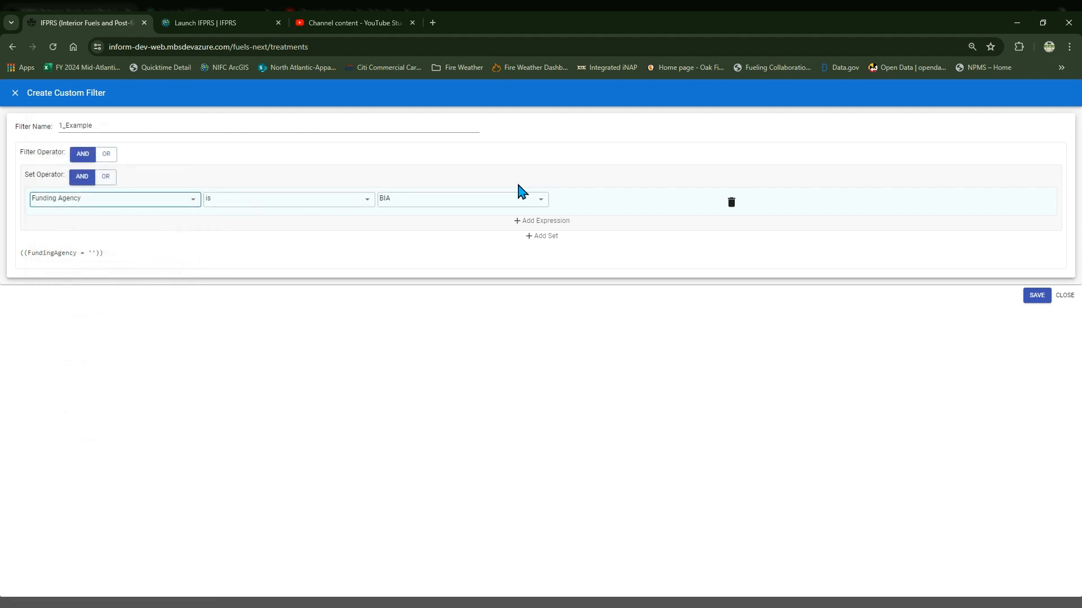
left_click(507, 200)
left_click(442, 259)
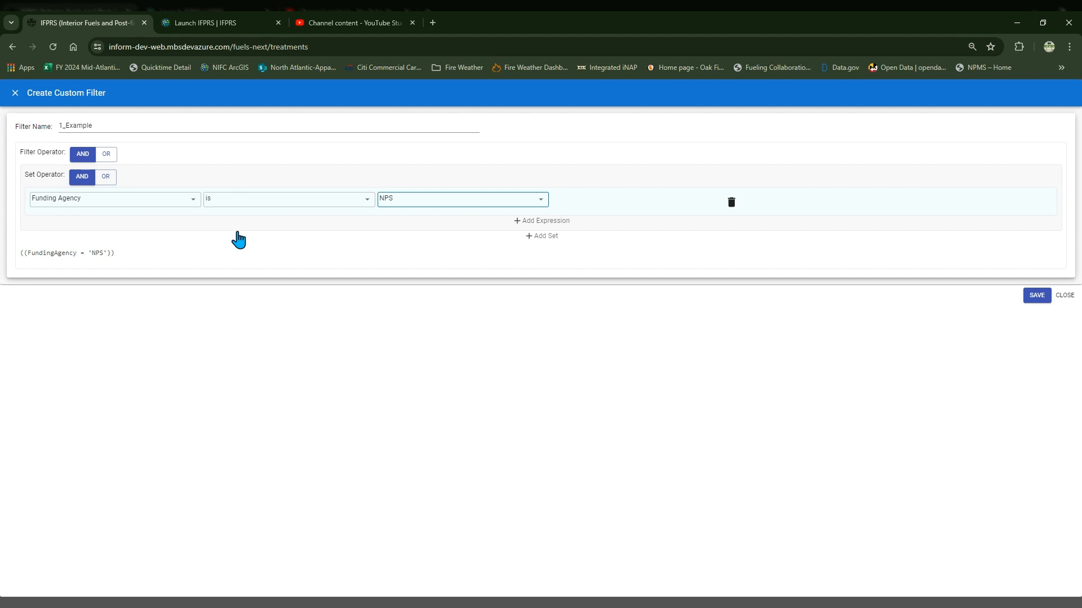
Step: Add a second expression to the set: Funding Region is Southeast
left_click(522, 221)
left_click(170, 228)
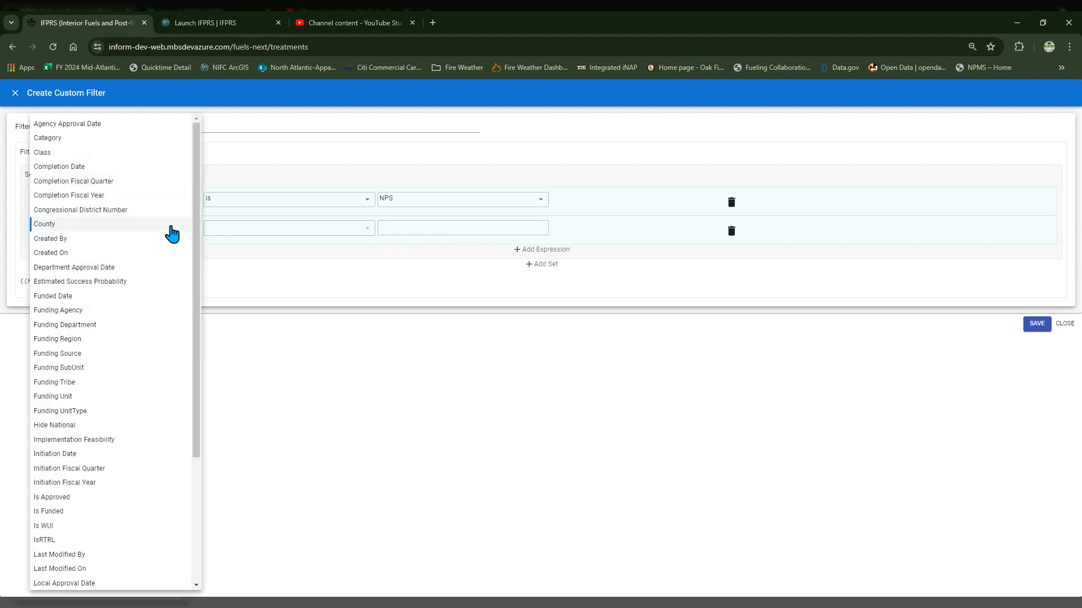
left_click(118, 340)
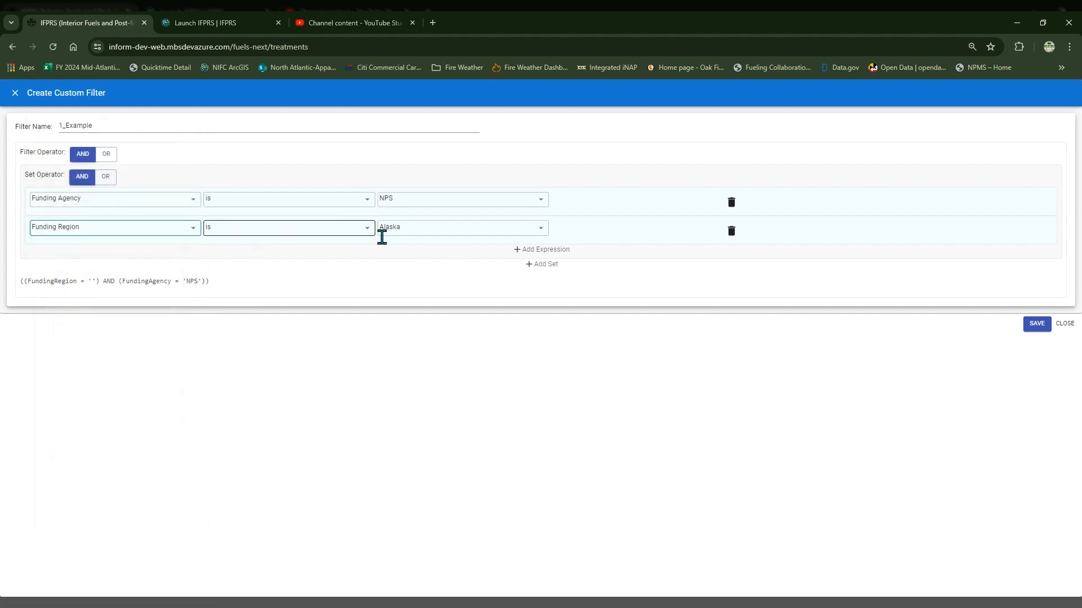
left_click(395, 236)
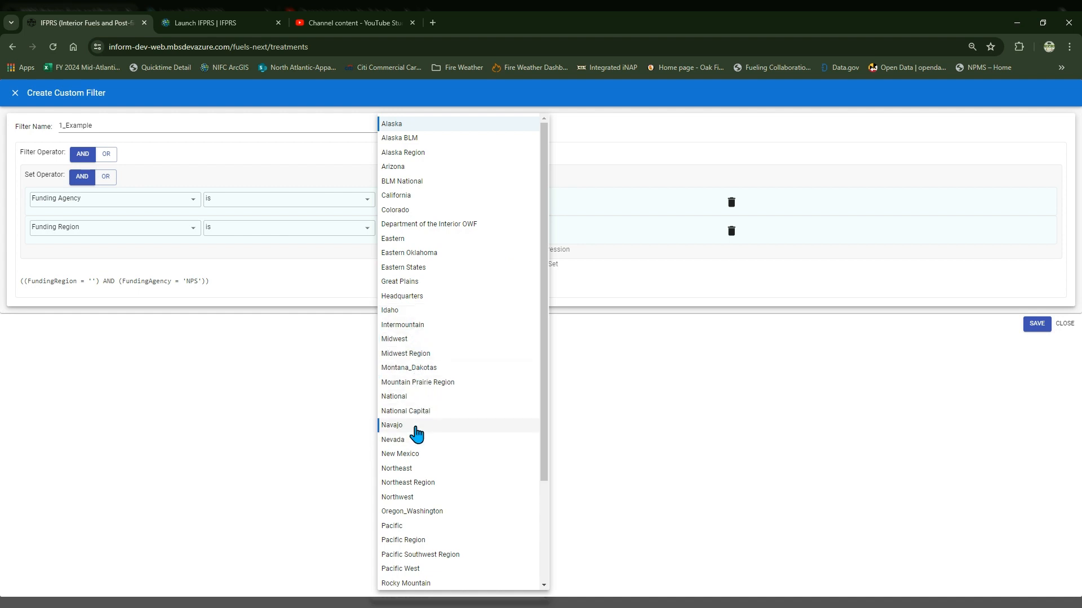
scroll(424, 389, "down", 3)
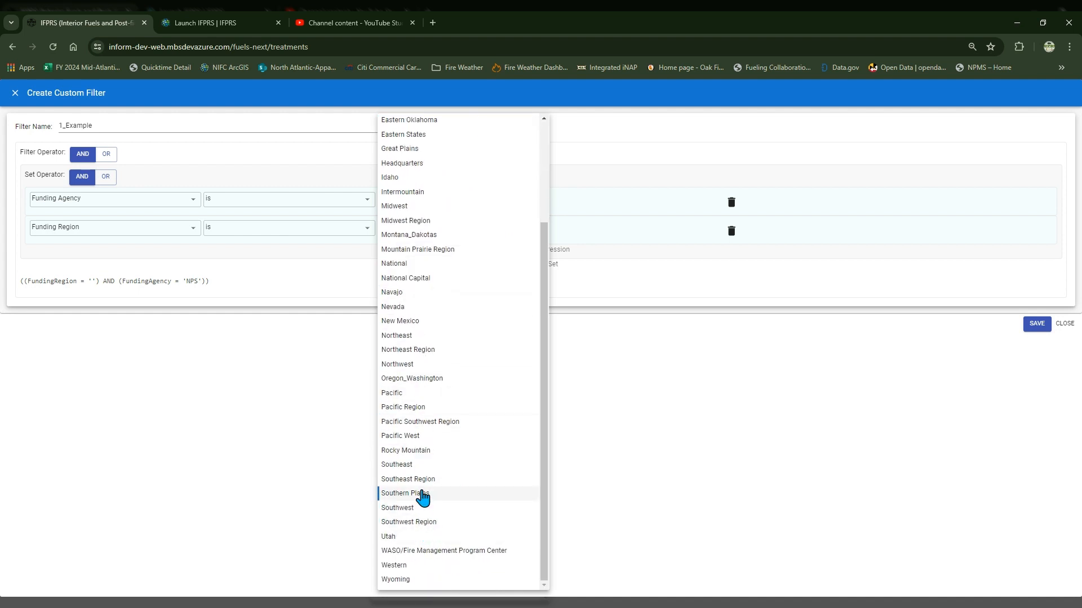
left_click(420, 465)
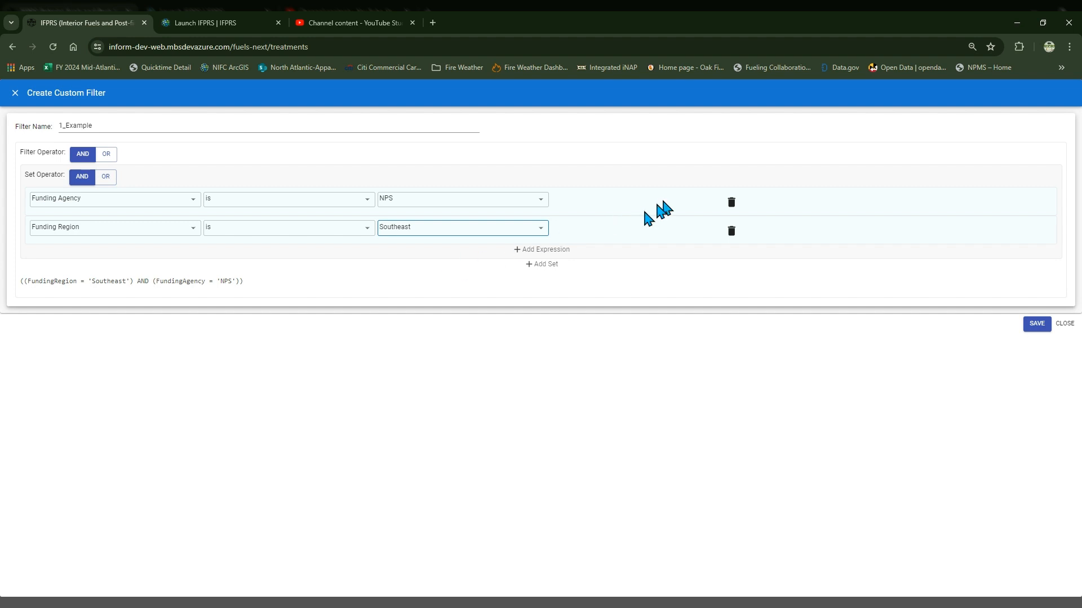
Step: Review the values available for the Funding Region expression, keeping Southeast selected
left_click(536, 230)
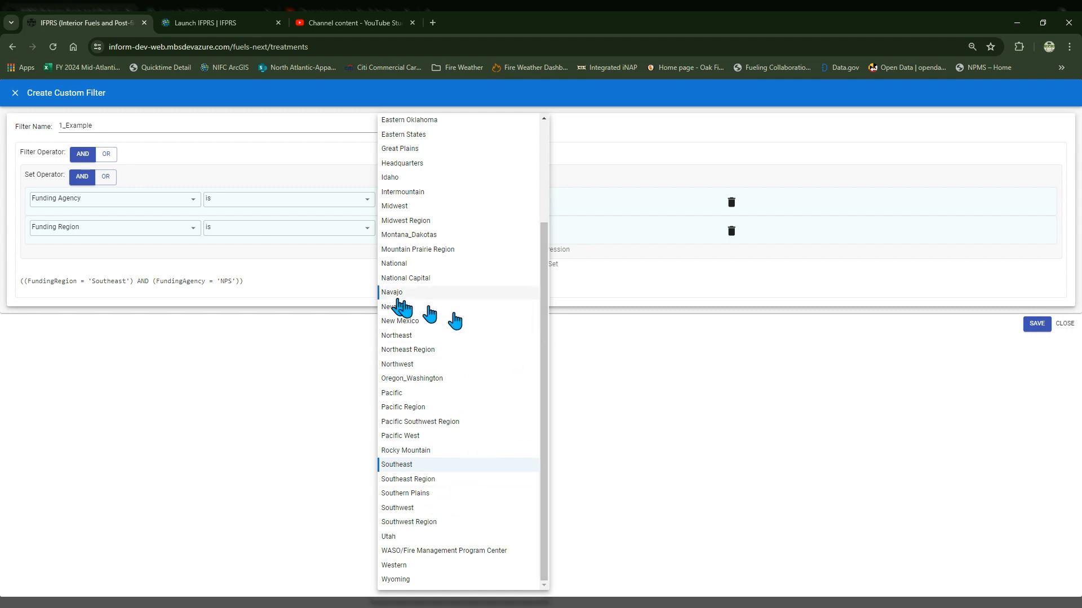
left_click(319, 273)
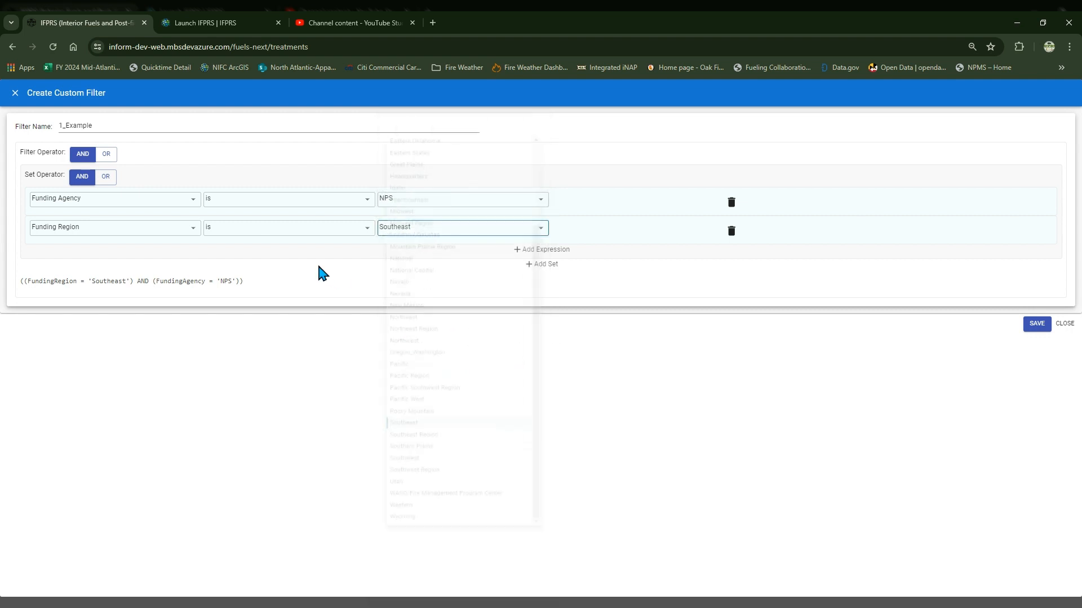
left_click(423, 228)
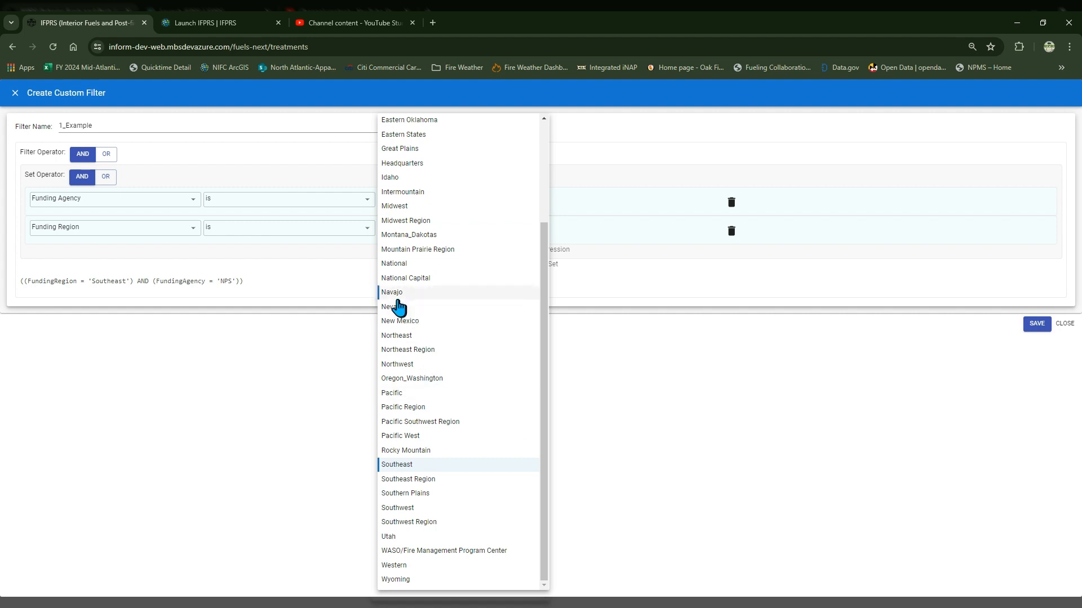
left_click(401, 464)
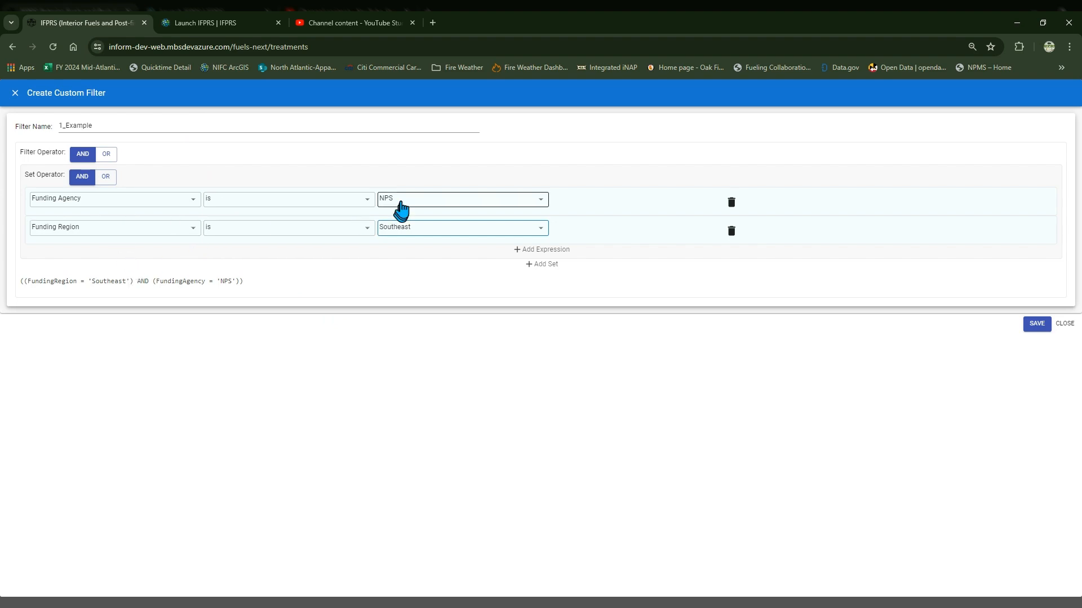
Step: Save the 1_Example filter, shift the map slightly southeast and apply the filter to the treatments
left_click(1041, 328)
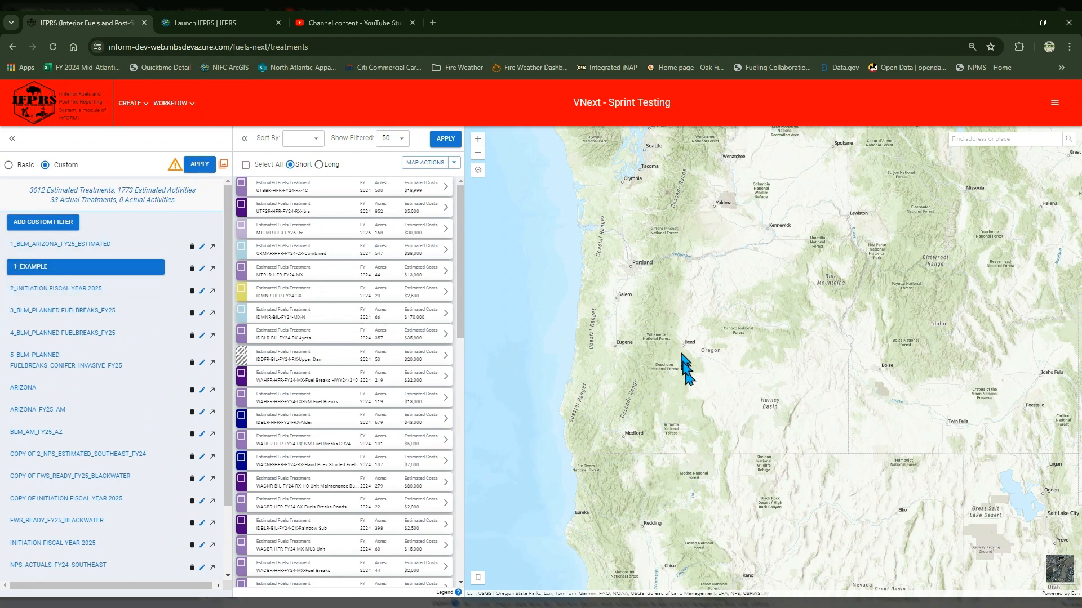
left_click_drag(683, 363, 725, 420)
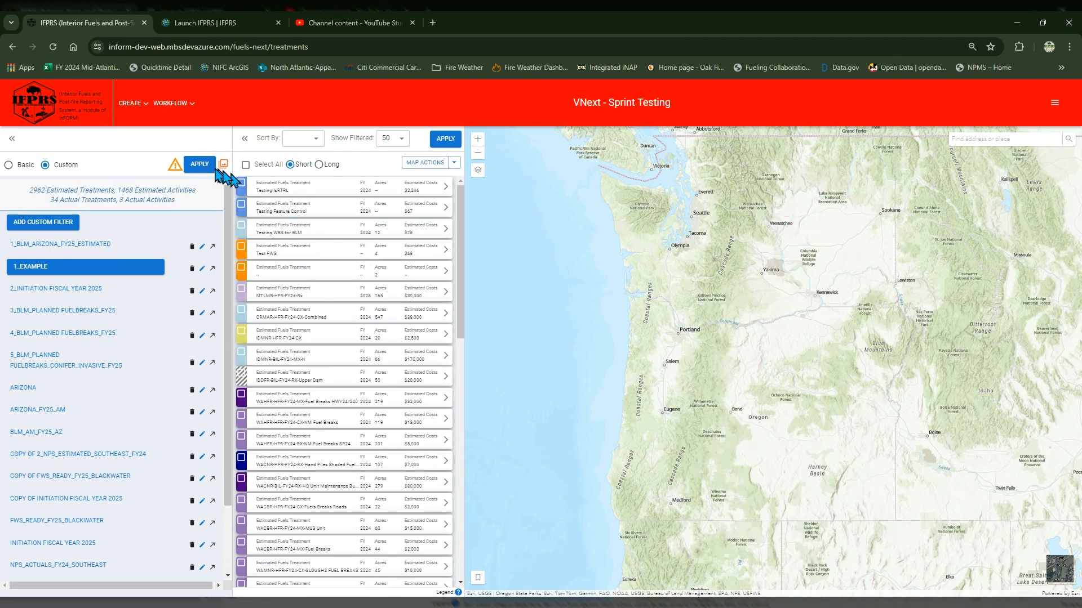
left_click(194, 166)
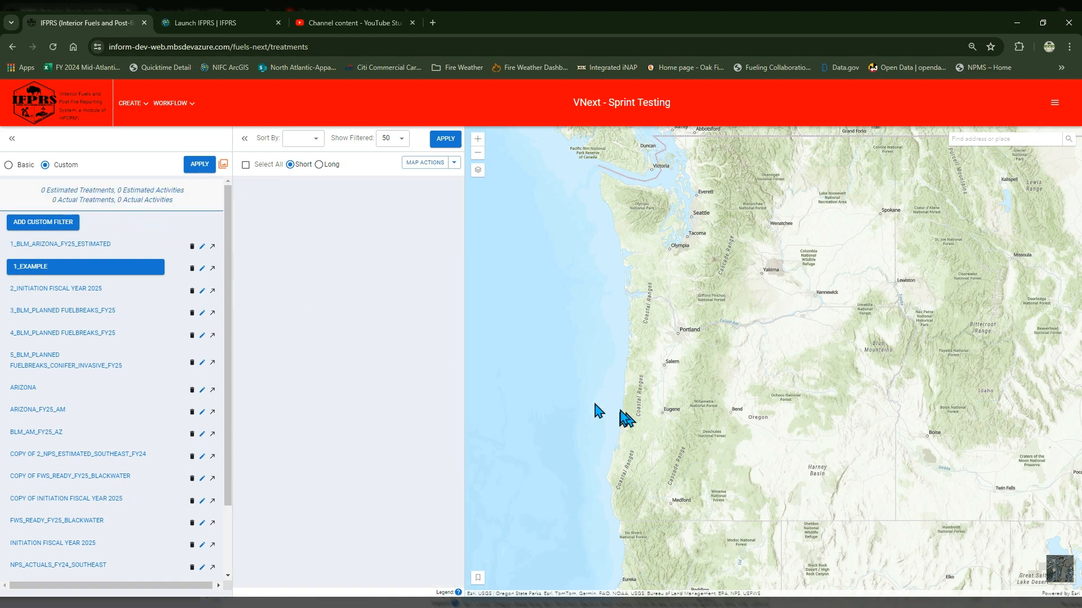
Step: Move the map to the USA bookmark and look through the filtered treatments list
left_click(475, 579)
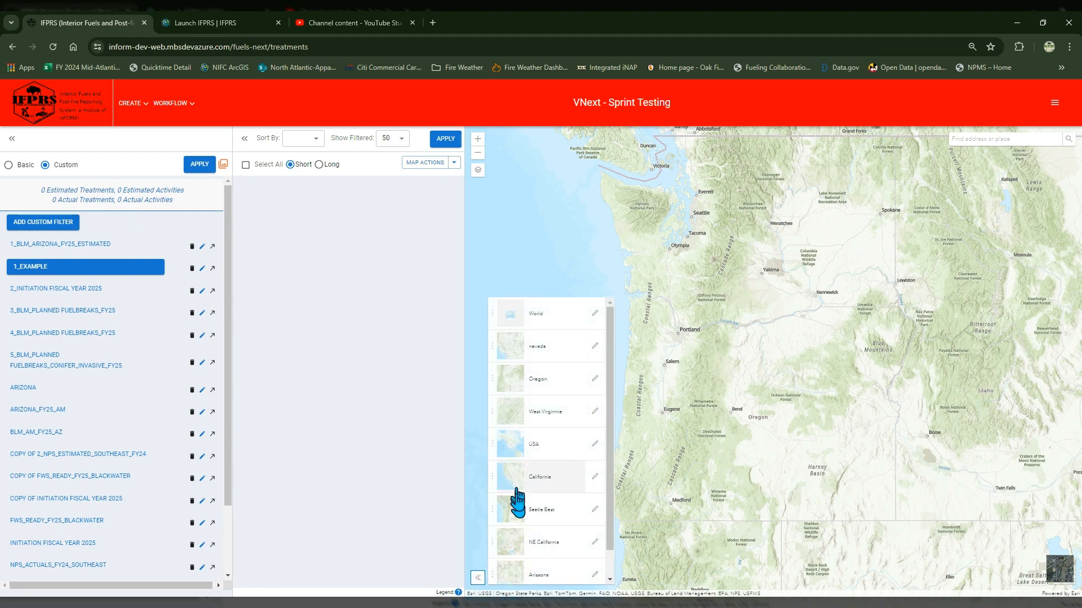
scroll(513, 410, "down", 1)
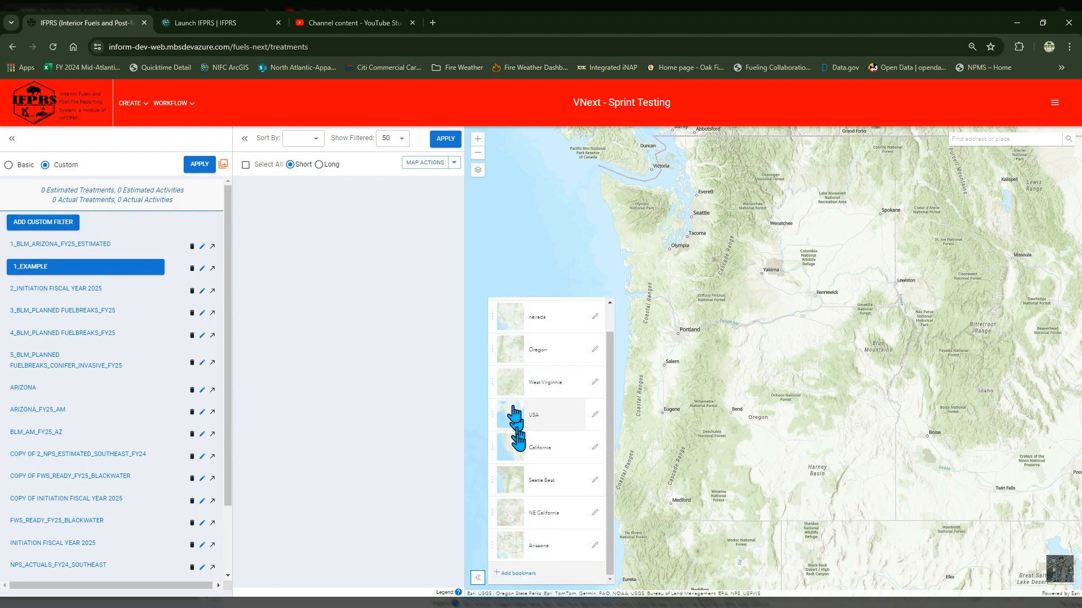
left_click(513, 416)
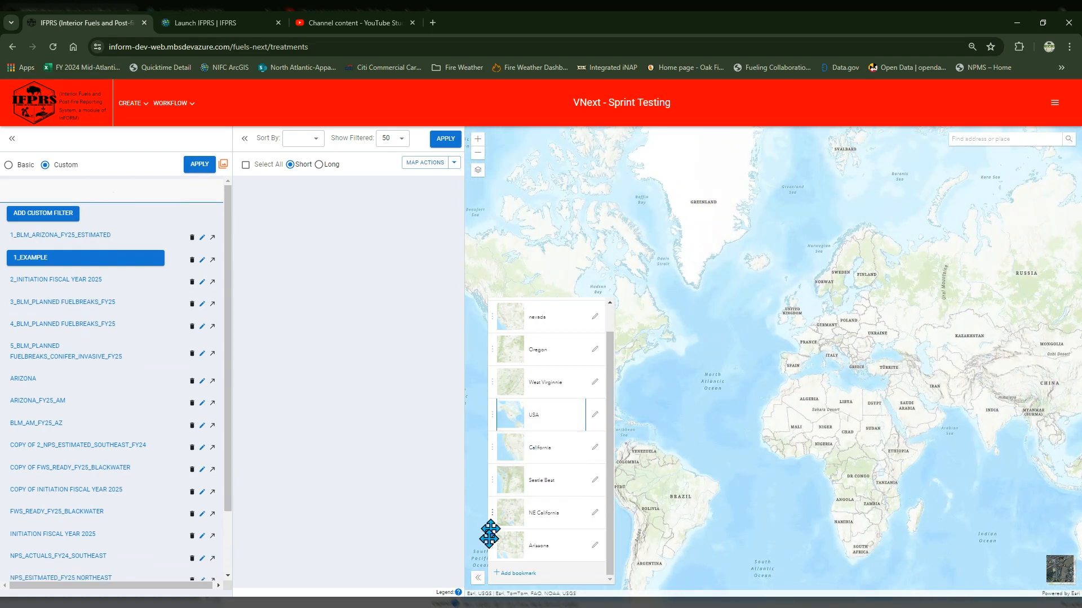
left_click(479, 576)
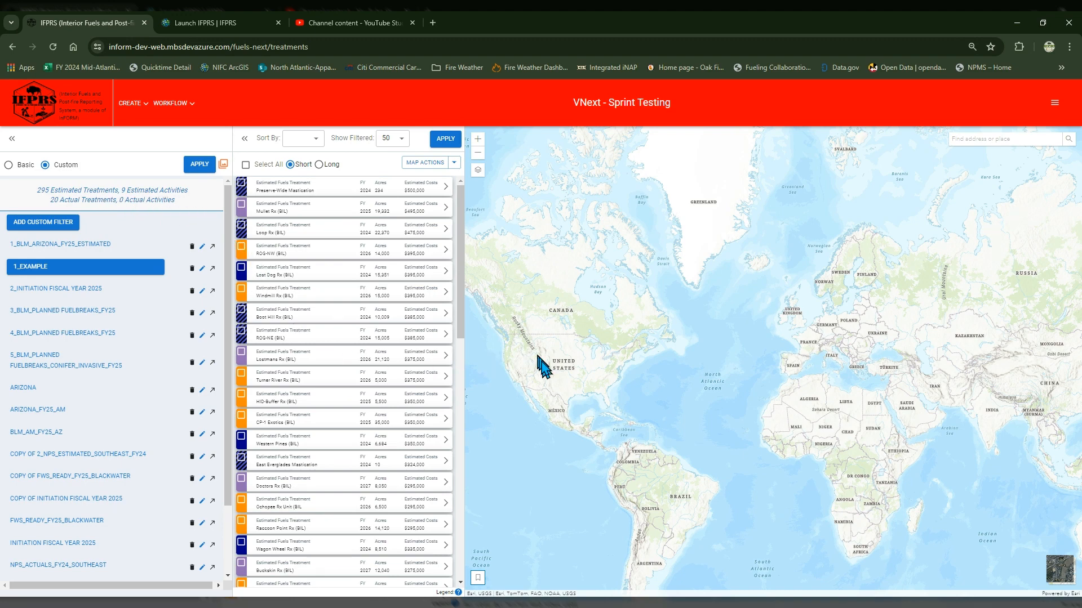
mouse_move(227, 213)
left_mouse_down()
mouse_move(223, 280)
mouse_move(217, 213)
left_mouse_up()
left_click_drag(462, 214, 476, 233)
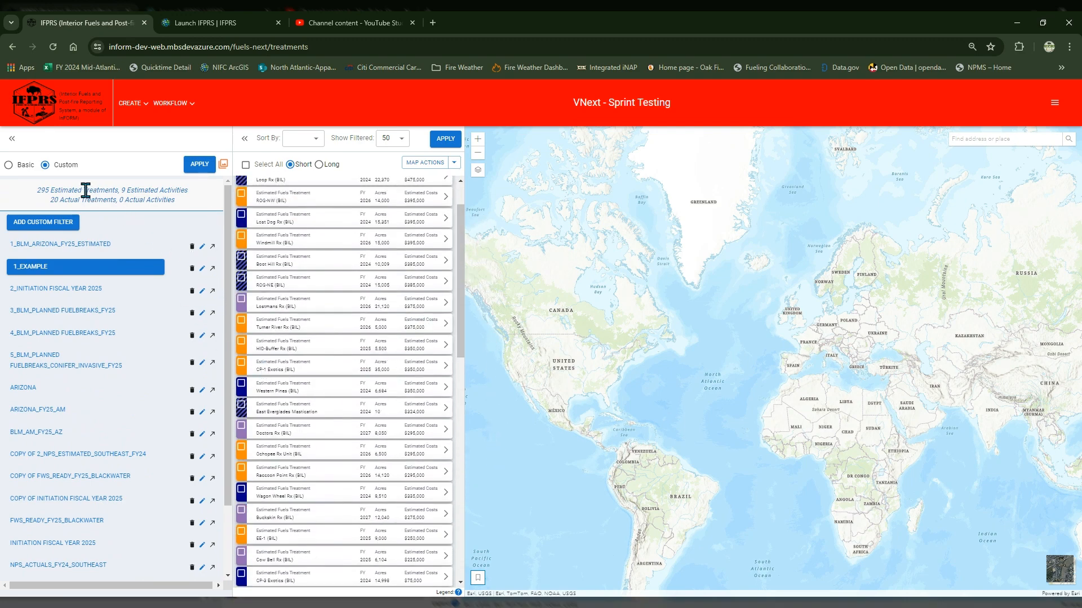
Step: Reopen the 1_Example filter for editing, add an empty third expression to its set and delete that expression
left_click(201, 269)
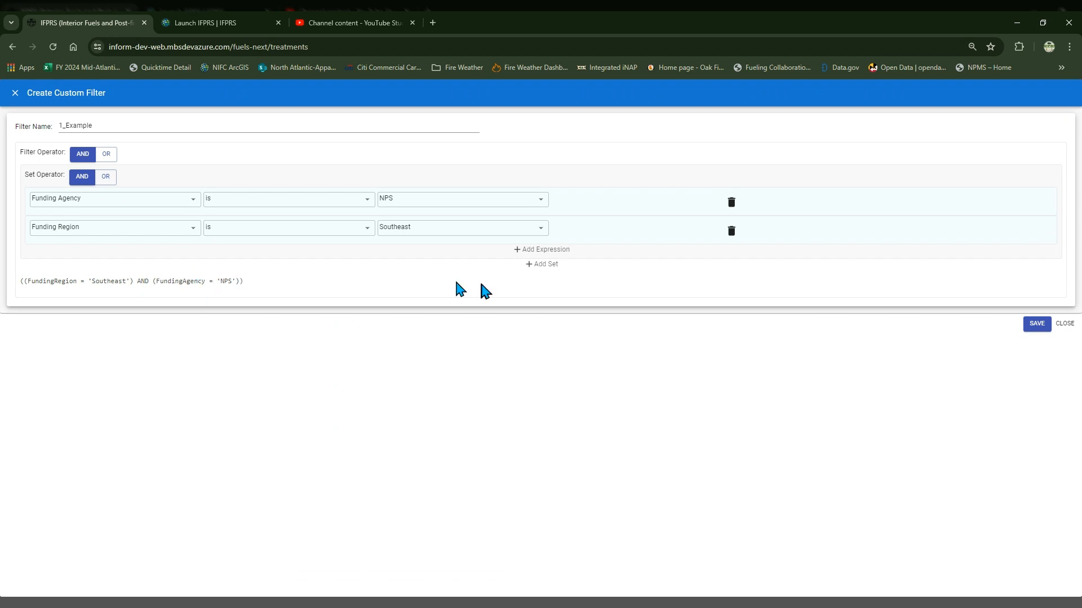
left_click(528, 251)
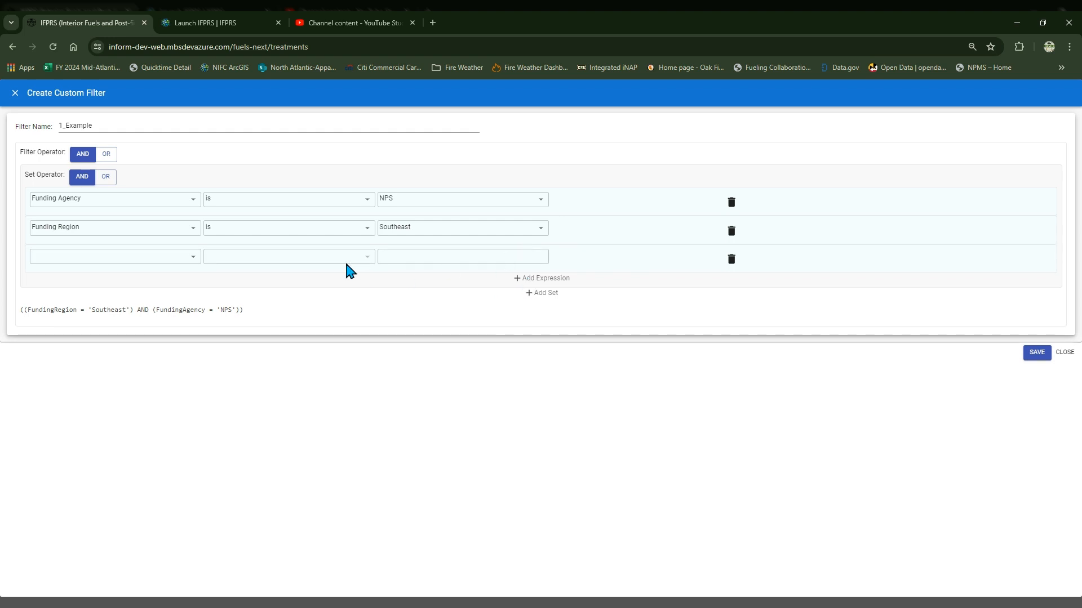
left_click(734, 258)
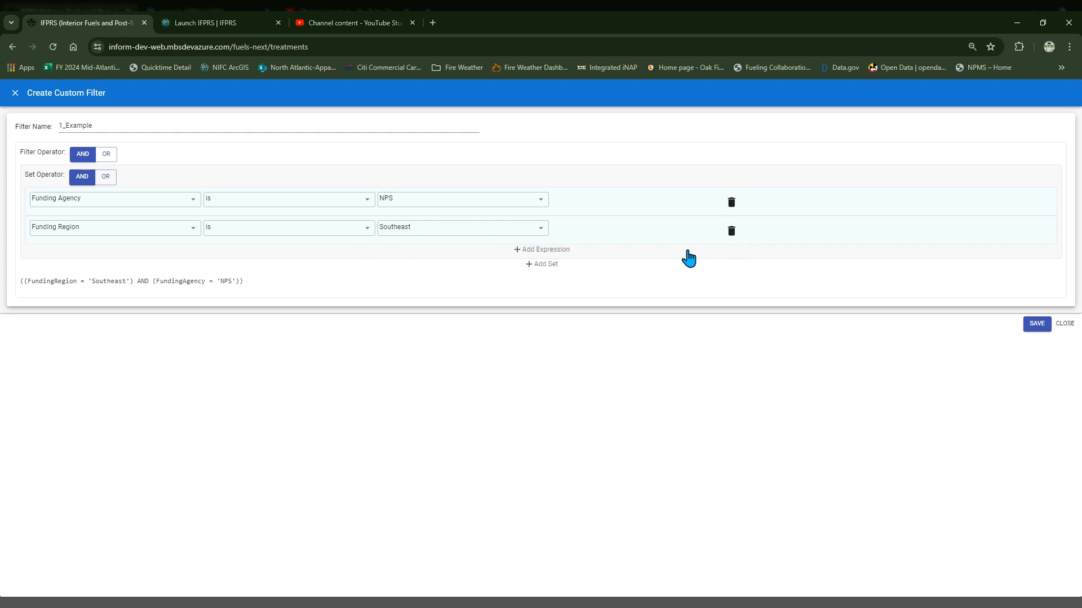
Step: Add a second set to the filter with Initiation Fiscal Year is 2024 and save the filter
left_click(530, 267)
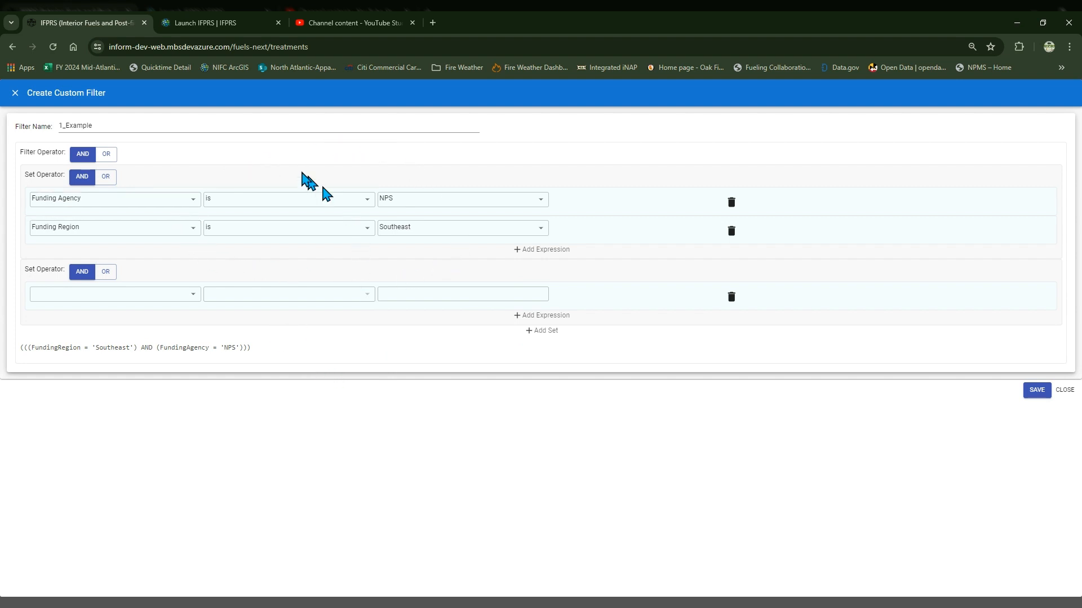
left_click(189, 295)
left_click(195, 298)
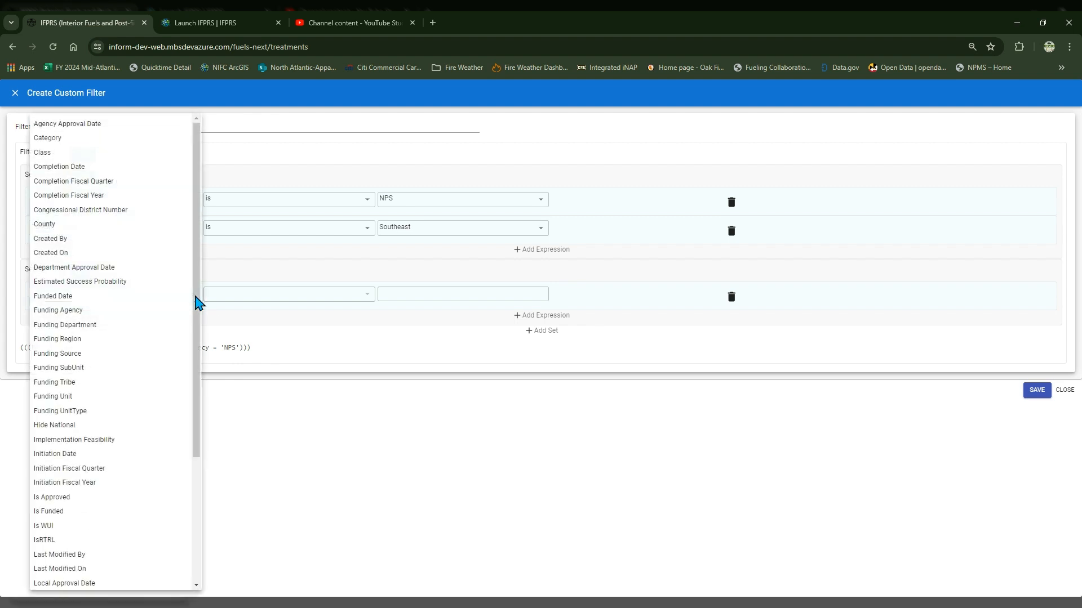
left_click(133, 483)
left_click(403, 293)
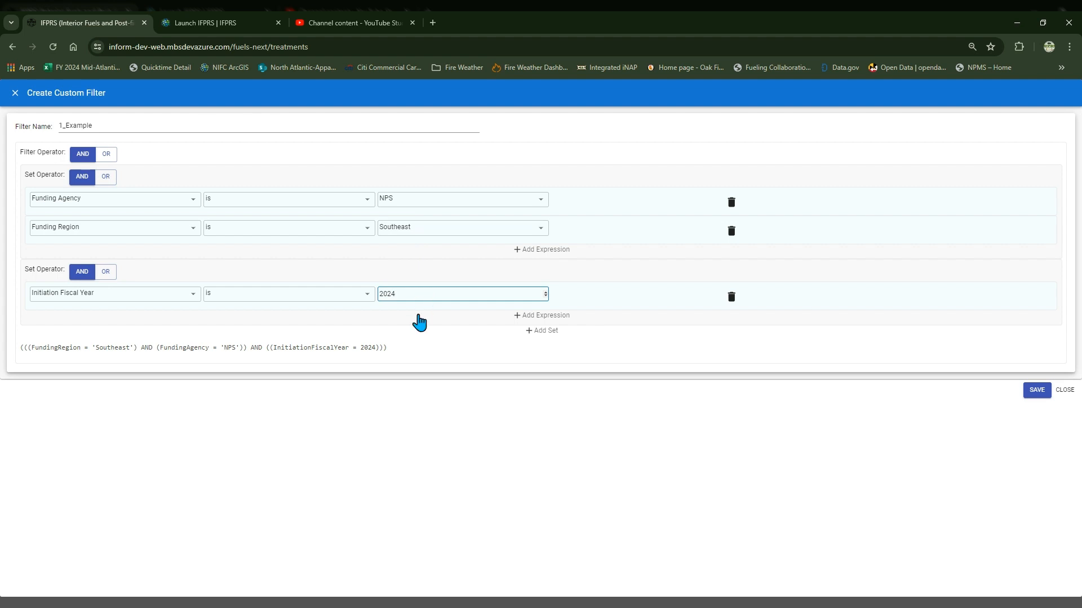
left_click(1036, 390)
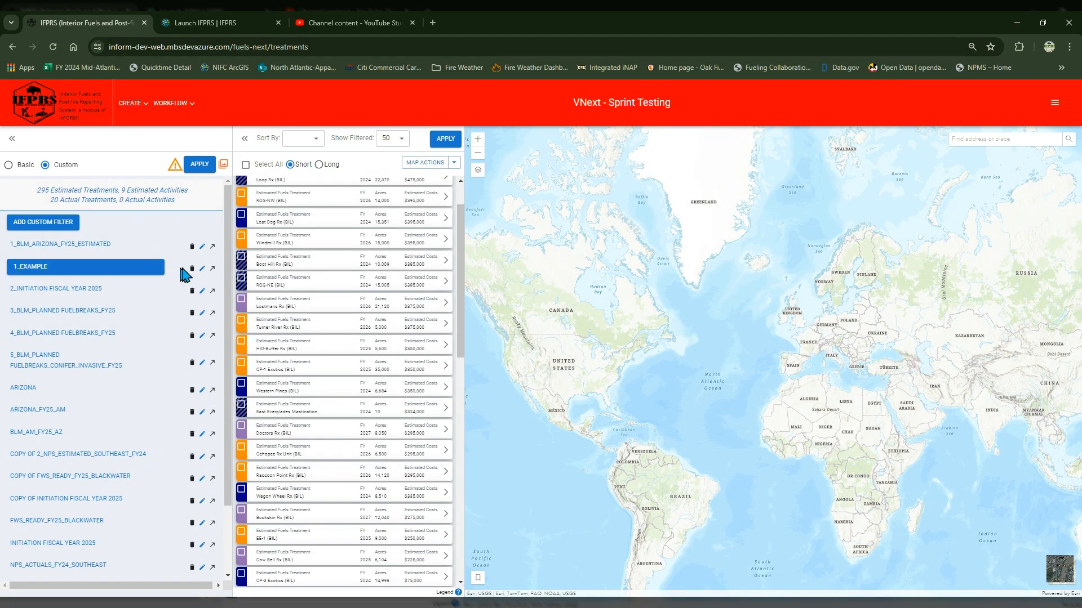
Step: Rename the 1_Example filter as 1_Example_FY24, save it and apply it to the treatments
left_click(201, 268)
left_click(151, 126)
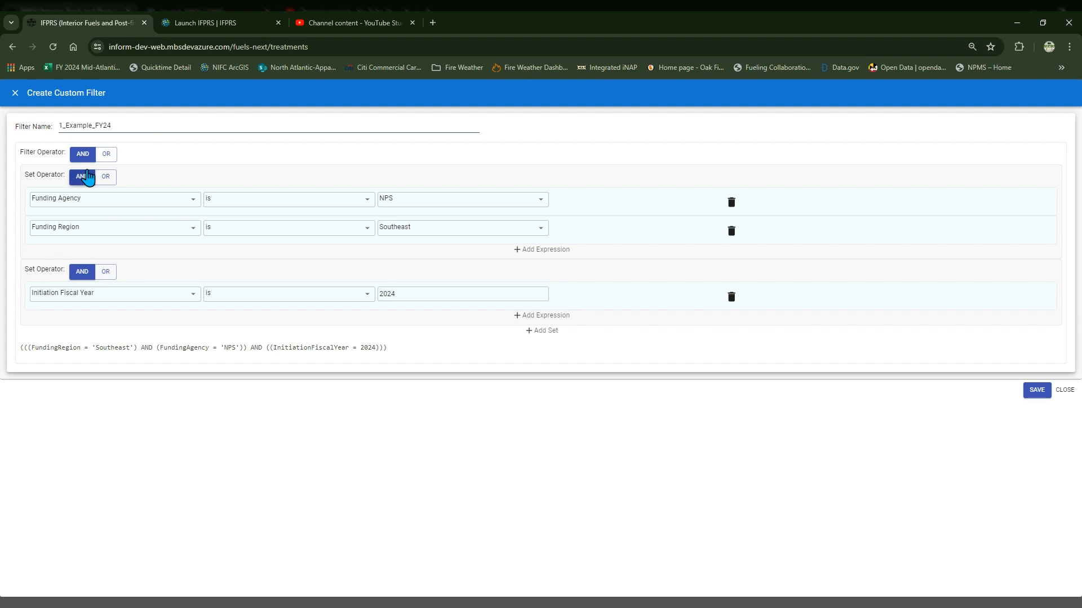
left_click(1037, 390)
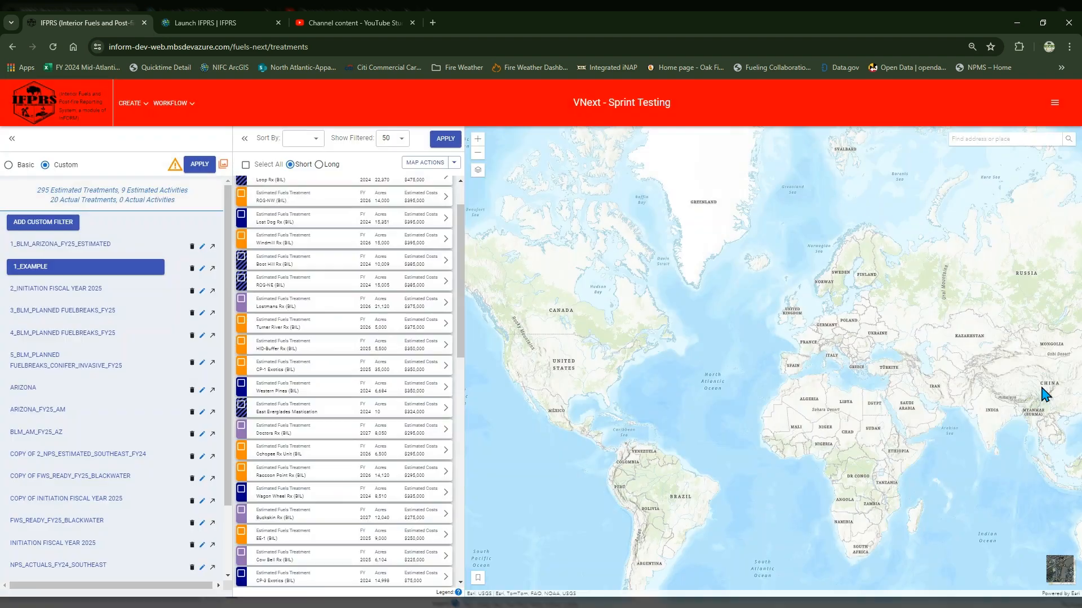
left_click(196, 165)
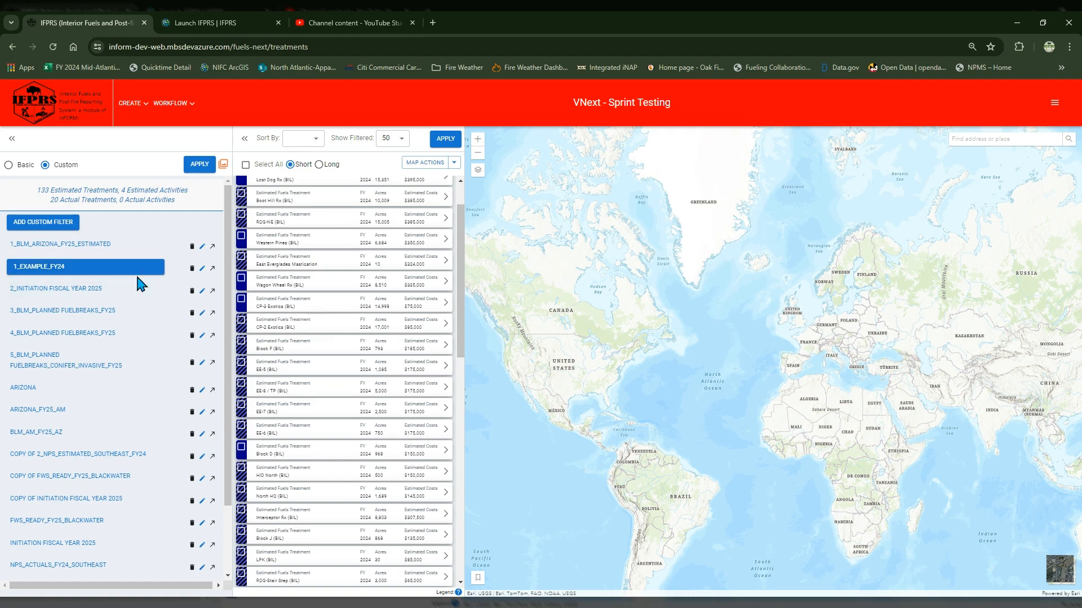
Step: Reopen the 1_Example_FY24 filter and add a third set with the expression Class is Actual Activity
left_click(202, 268)
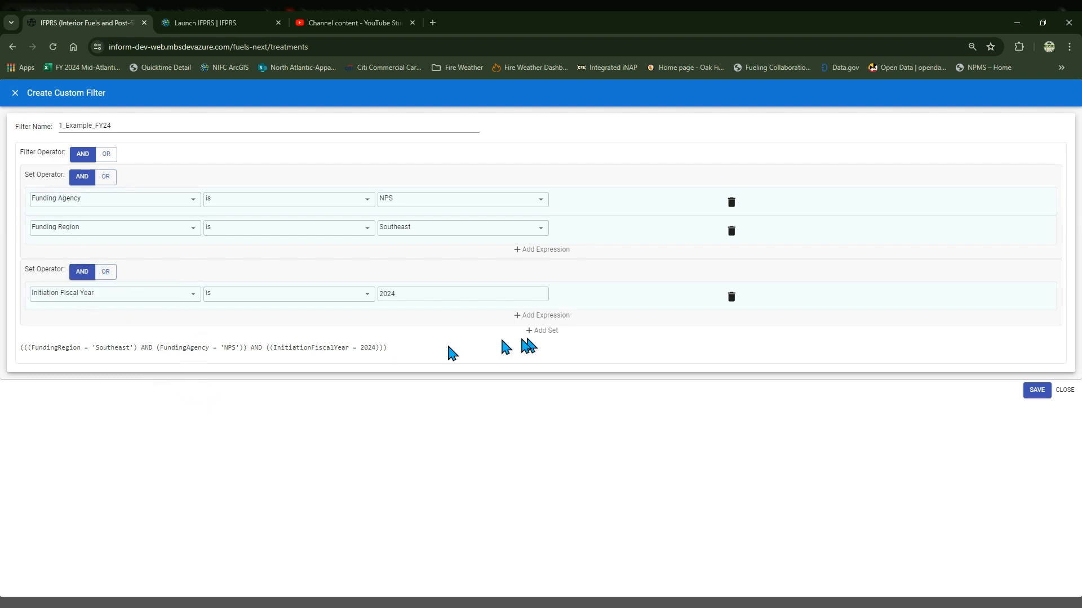
left_click(529, 332)
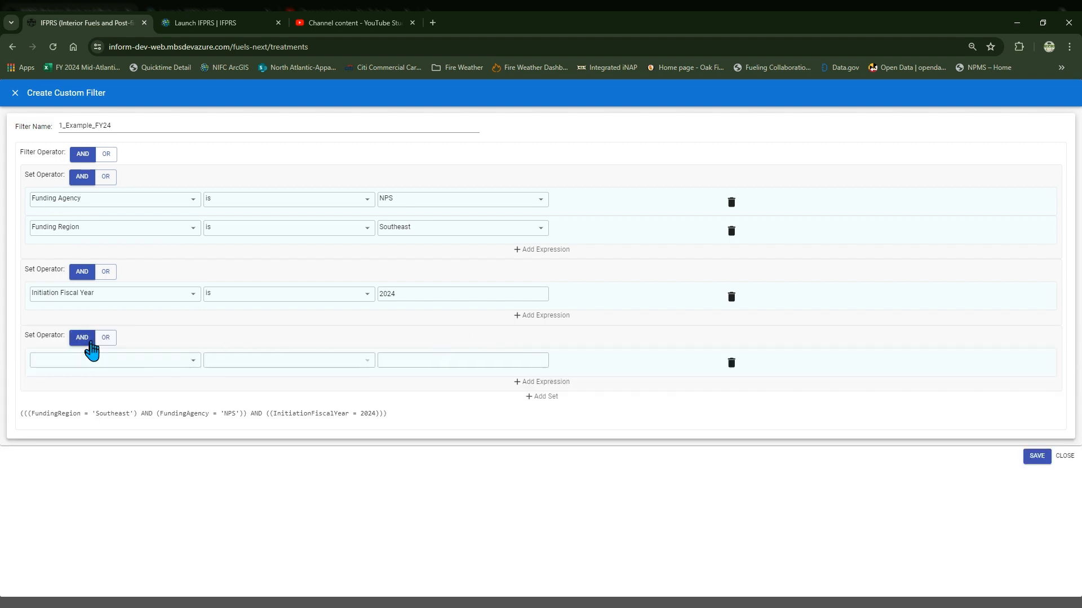
left_click(145, 361)
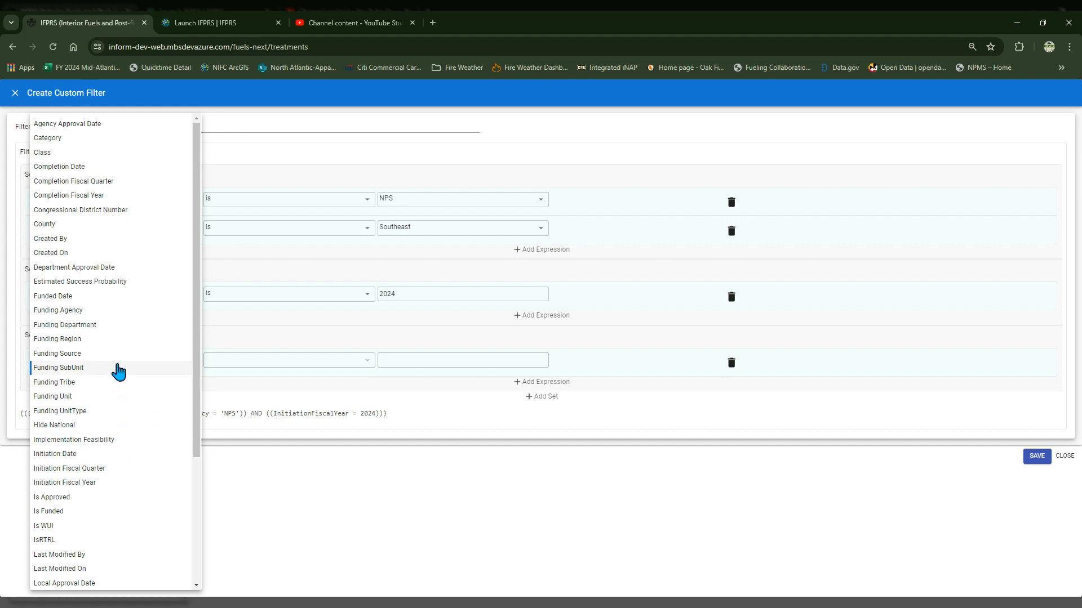
scroll(107, 297, "down", 3)
scroll(106, 297, "up", 3)
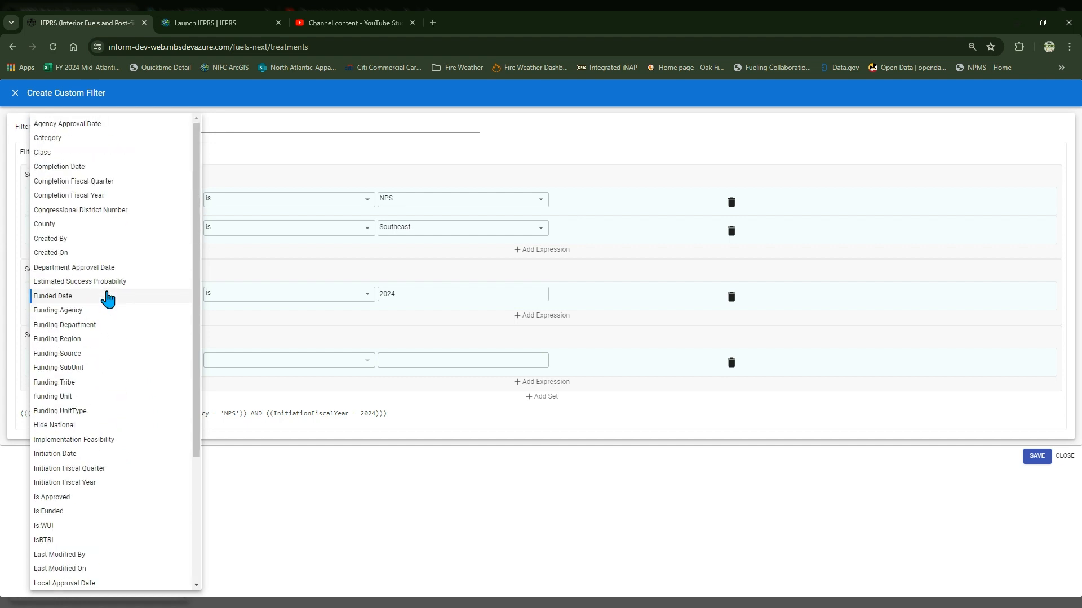
left_click(92, 152)
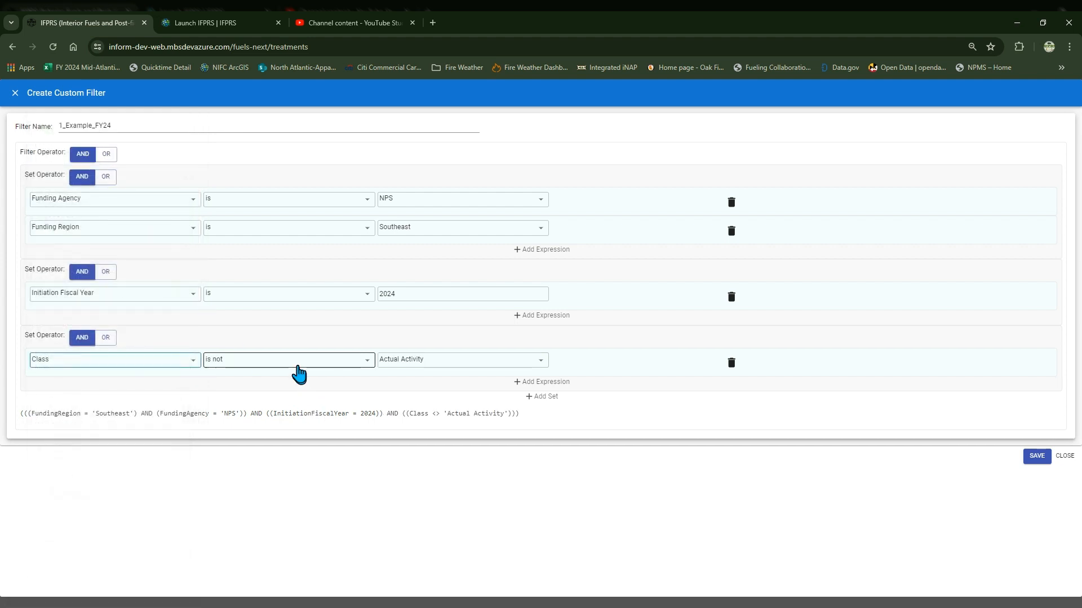
left_click(299, 375)
left_click(299, 381)
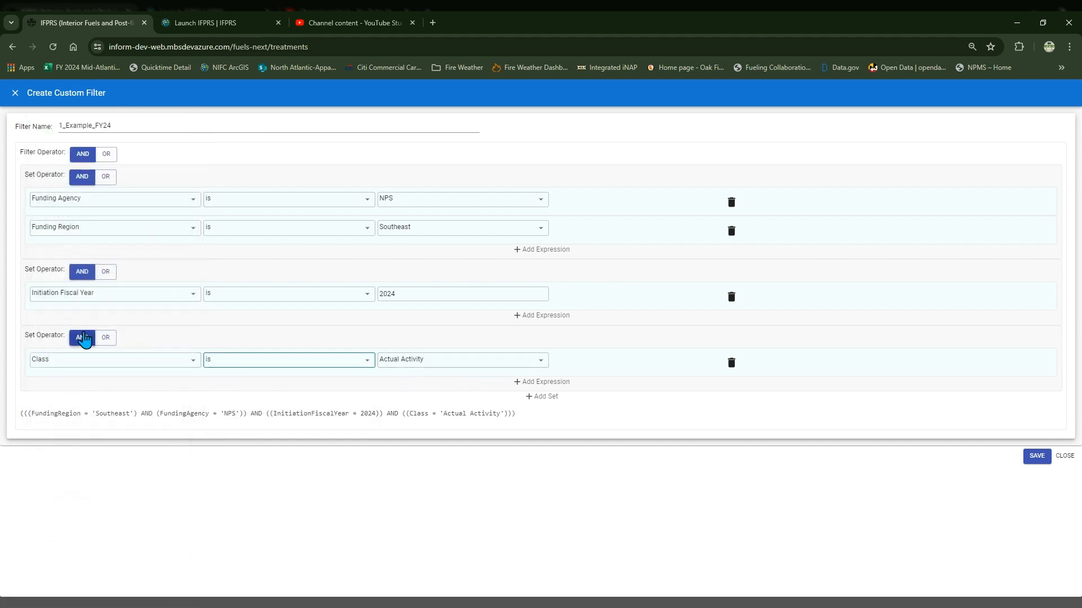
Step: Add a second expression to the third set with Class is Actual Treatment
left_click(563, 381)
left_click(174, 389)
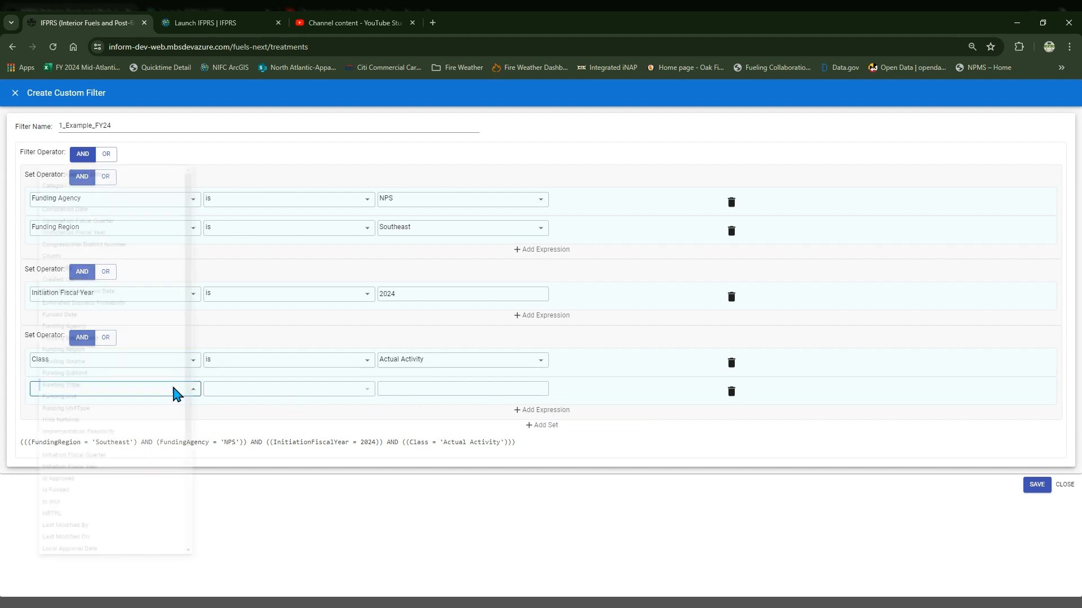
left_click(59, 153)
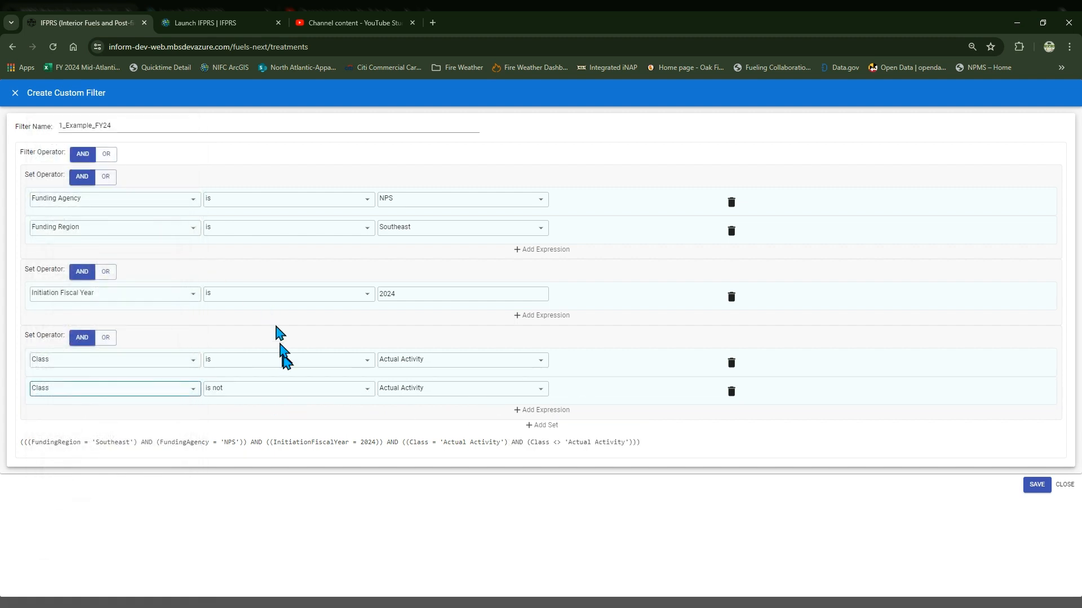
left_click(290, 388)
left_click(285, 413)
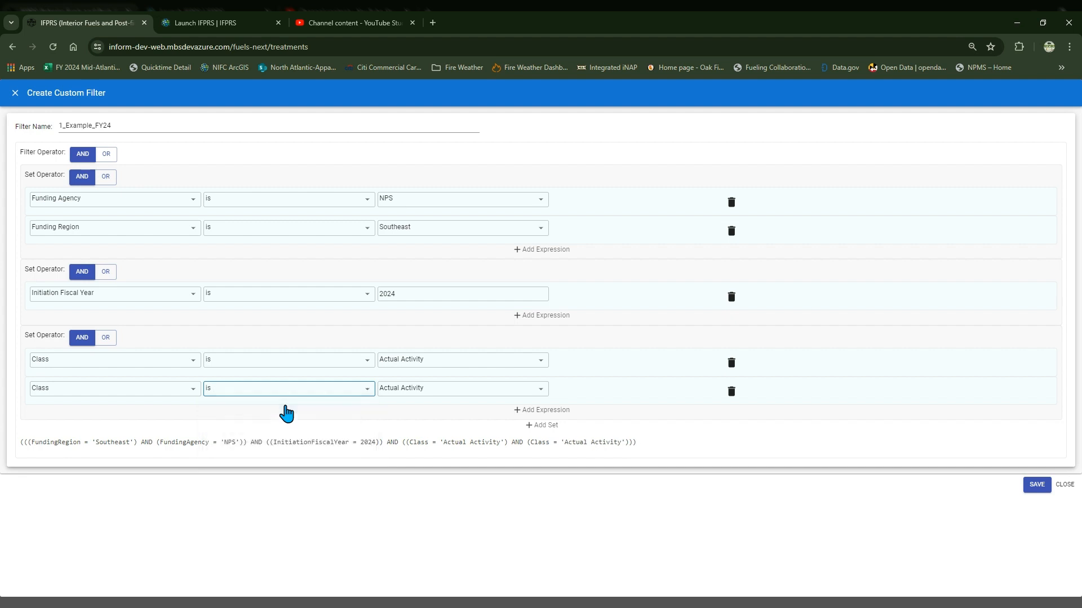
left_click(431, 390)
left_click(436, 422)
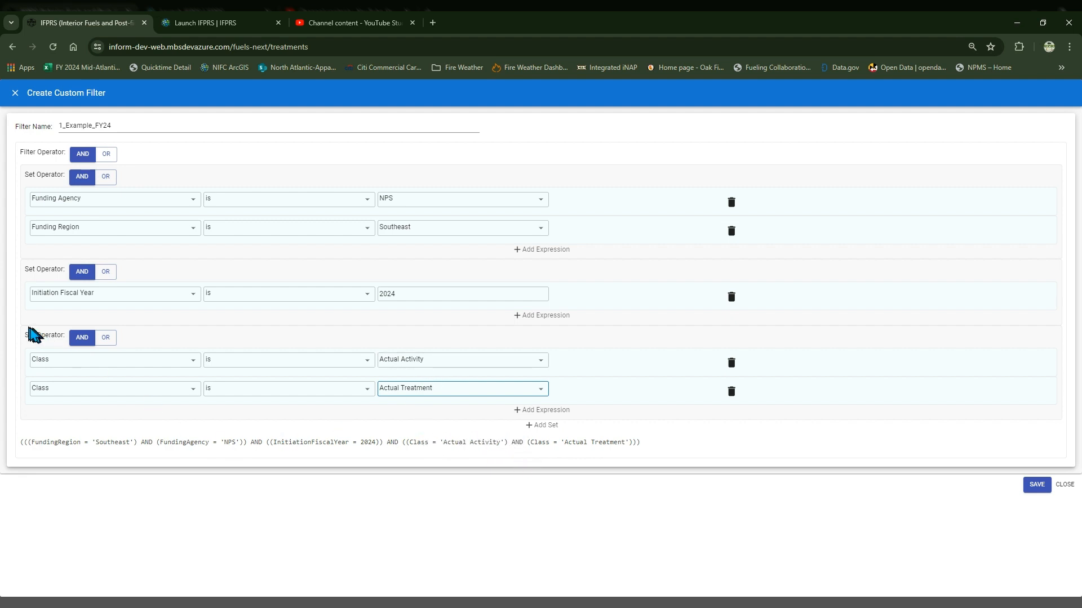
Step: Try OR as the filter operator and as the Class set's operator, returning each to AND
left_click(105, 155)
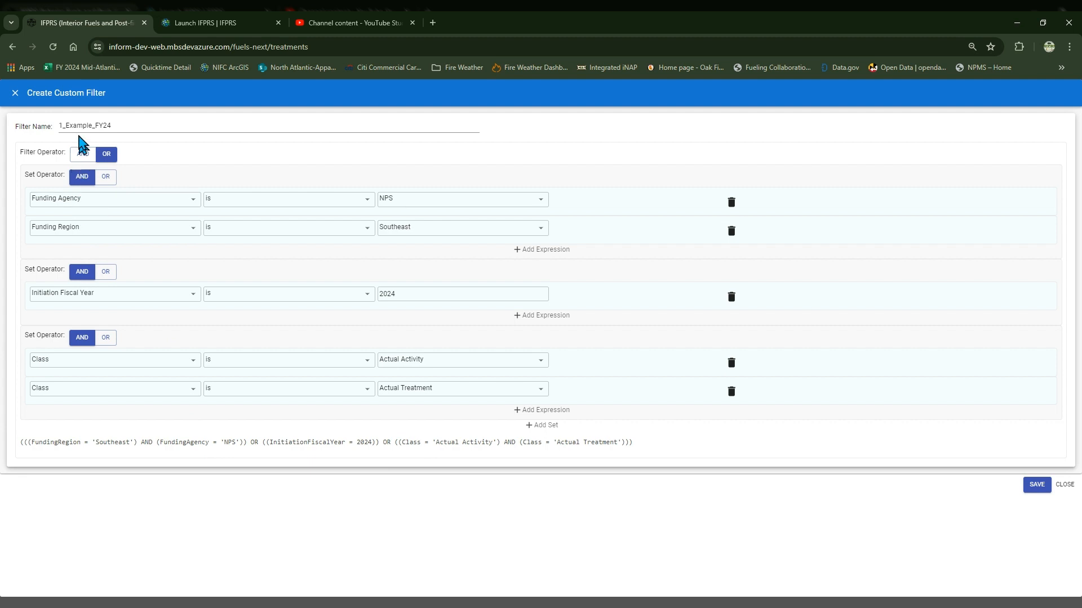
left_click(83, 154)
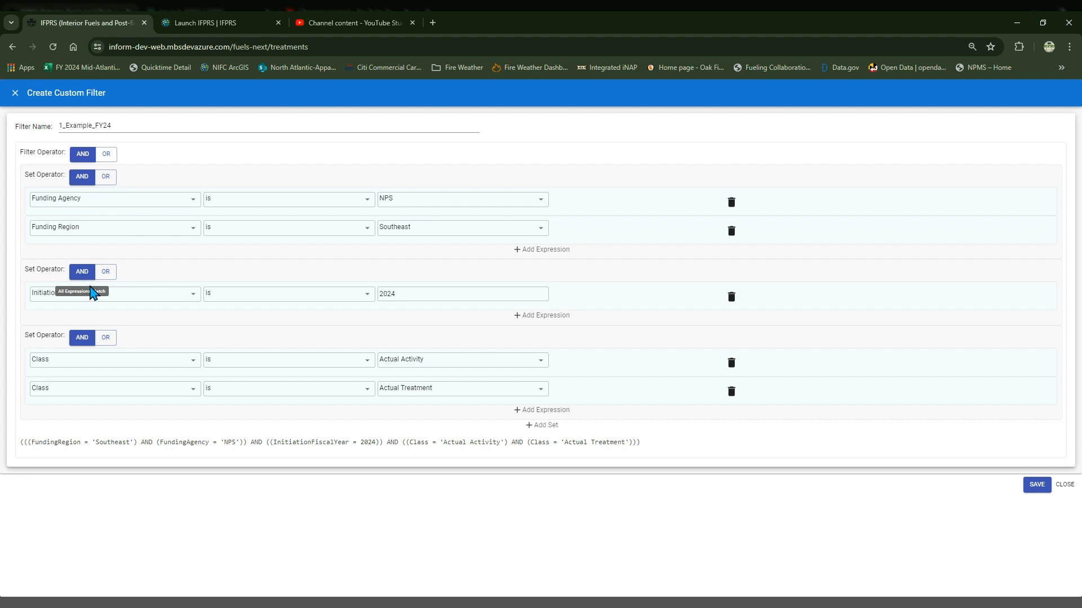
left_click(107, 340)
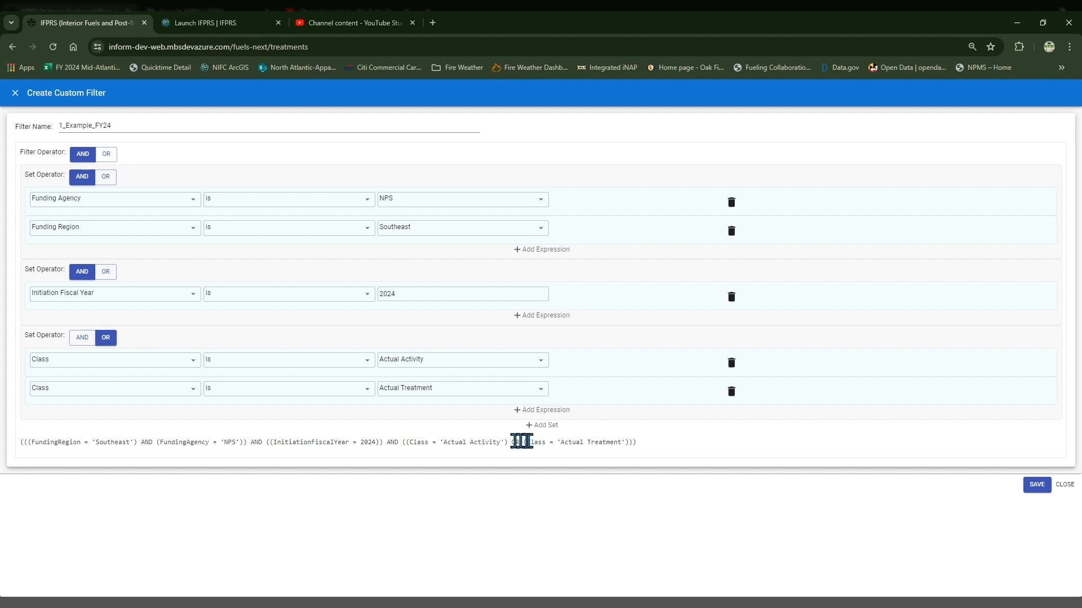
left_click(79, 338)
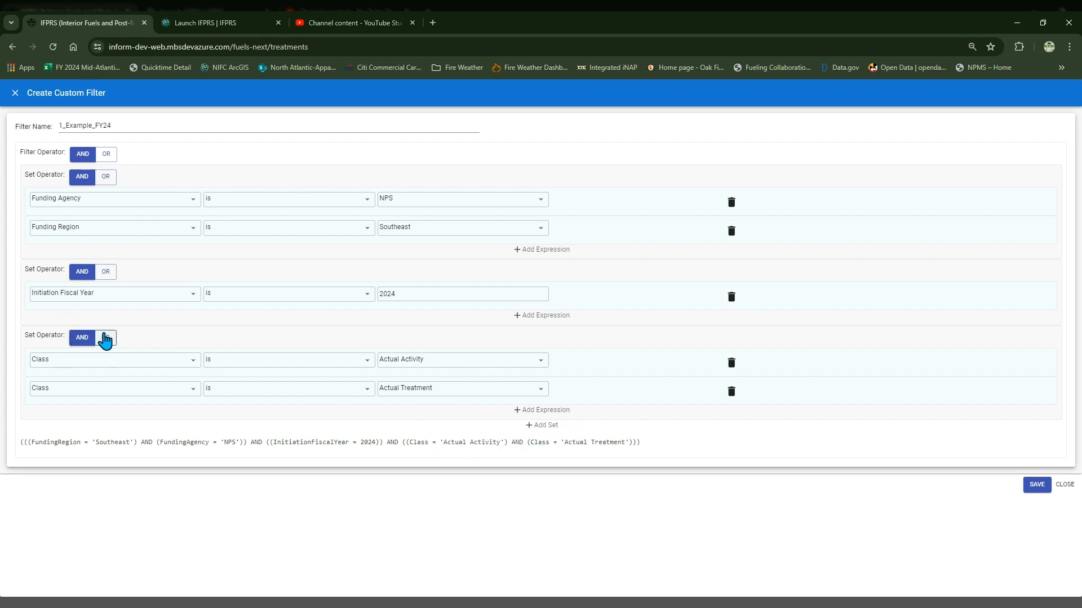
left_click(104, 341)
left_click(90, 340)
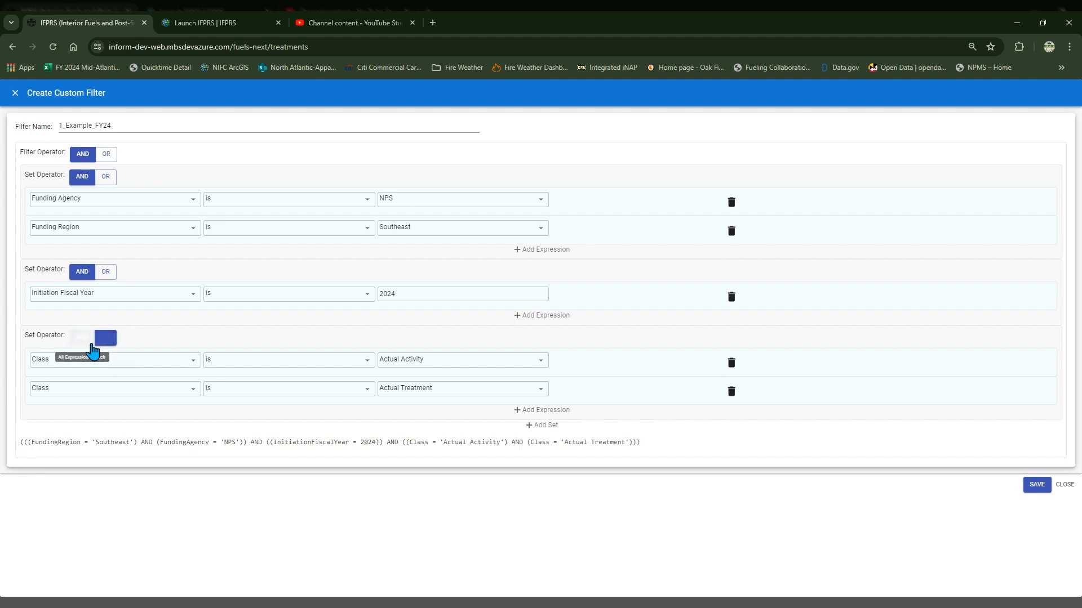
Step: Set the Class set's operator to OR, then save the filter and apply it to the treatments
left_click(107, 339)
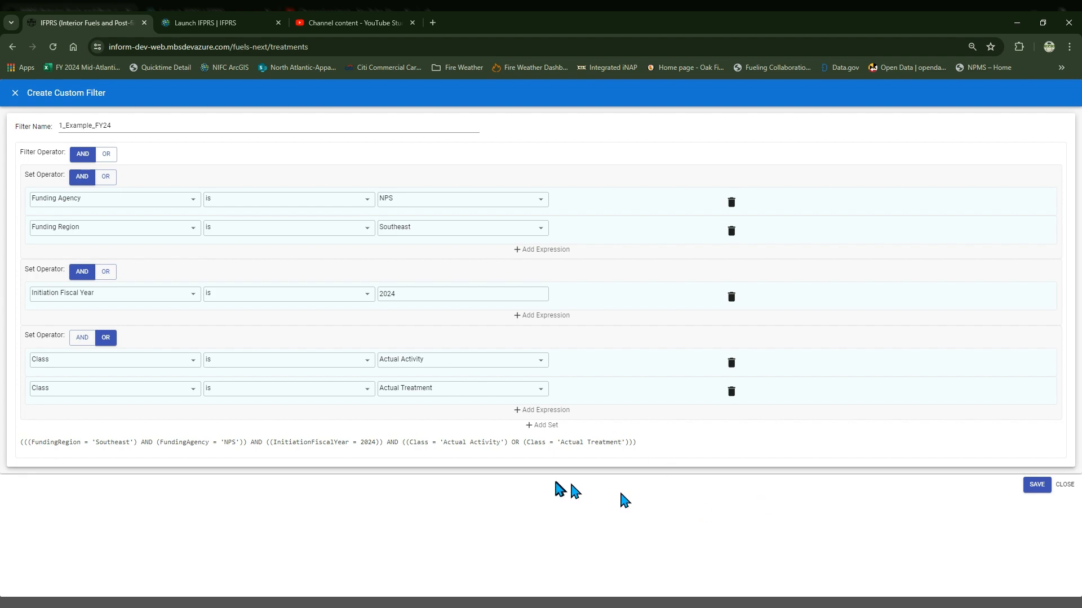
left_click(1036, 485)
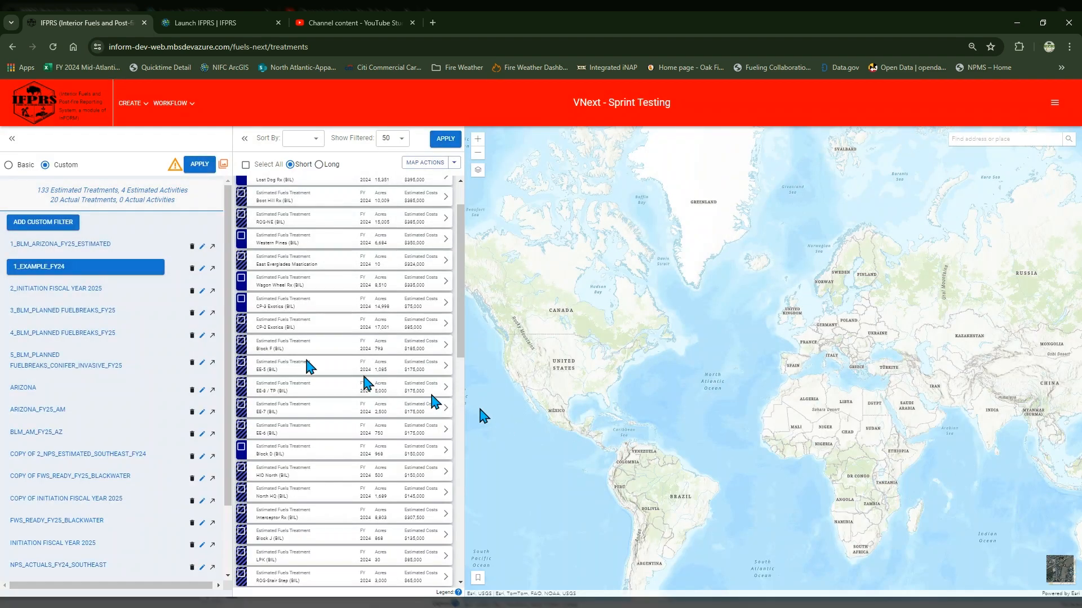
left_click(199, 164)
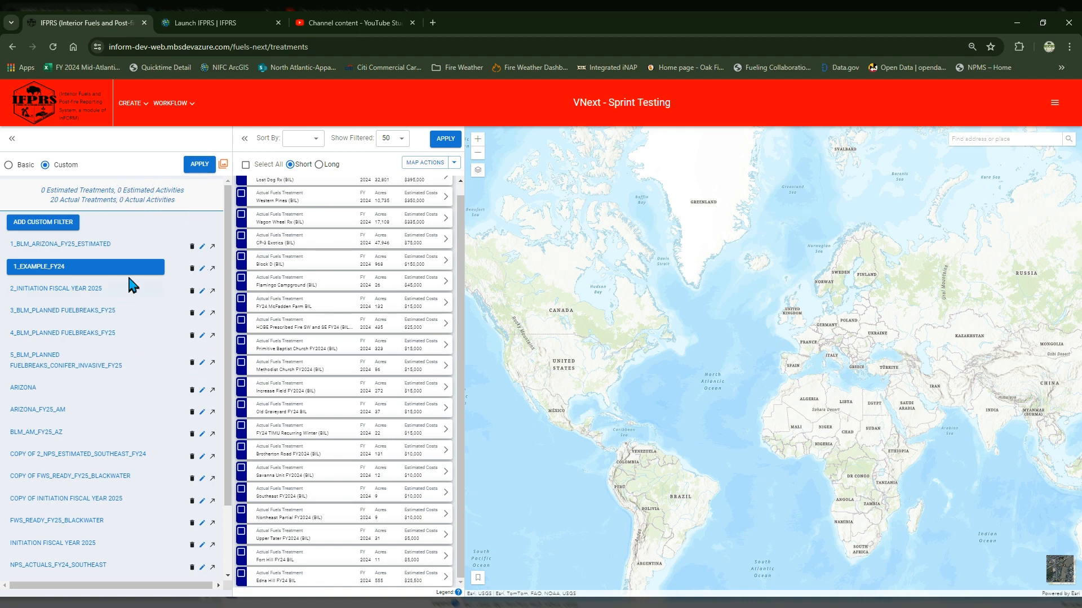
Step: Change the 1_Example_FY24 filter's Funding Agency to FWS, save it and apply it
left_click(202, 269)
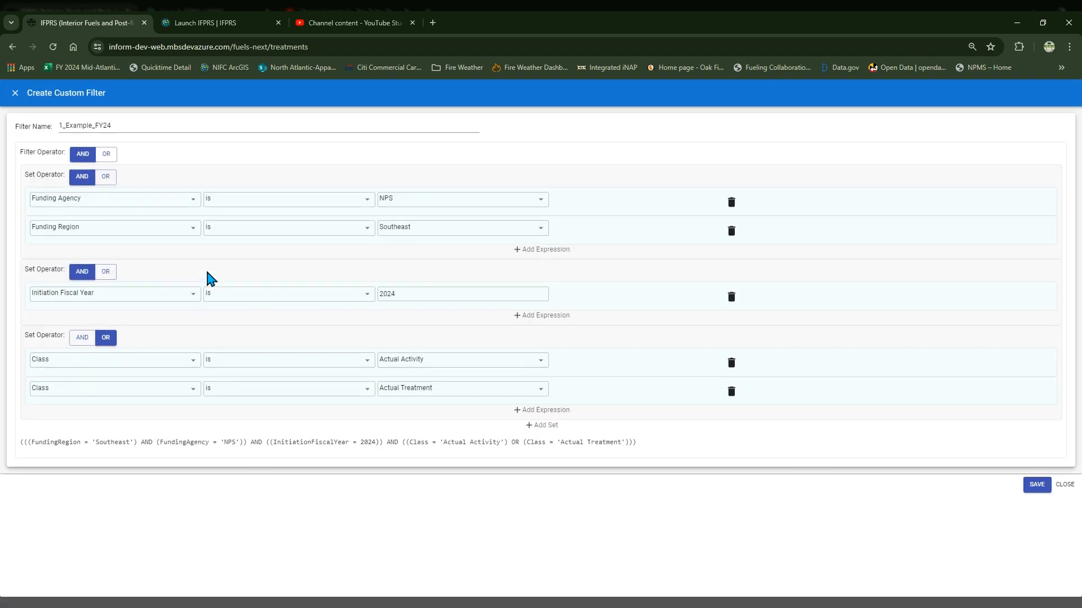
left_click(538, 205)
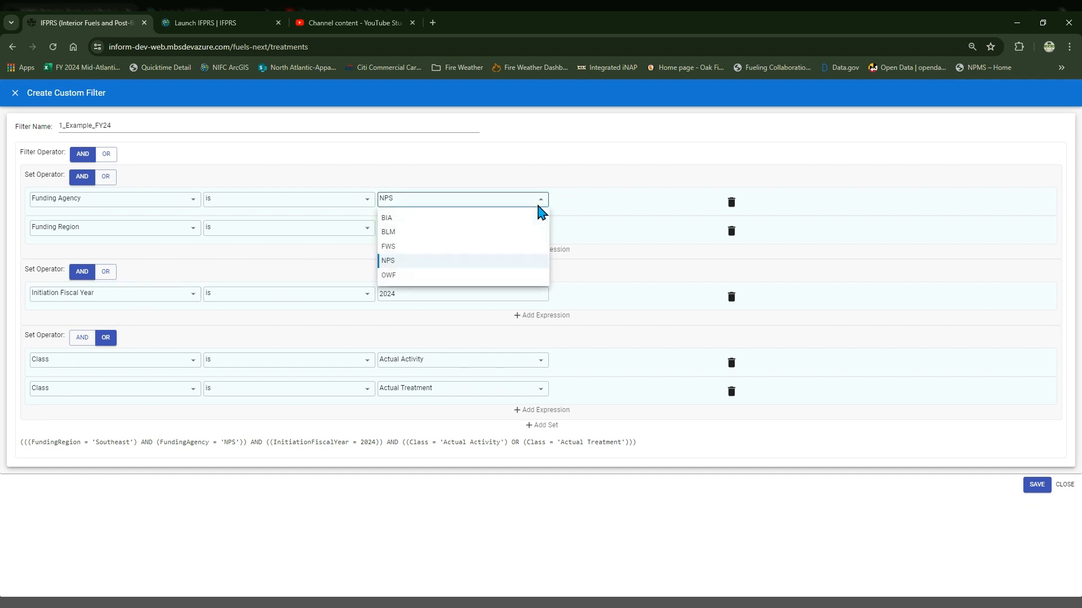
left_click(532, 248)
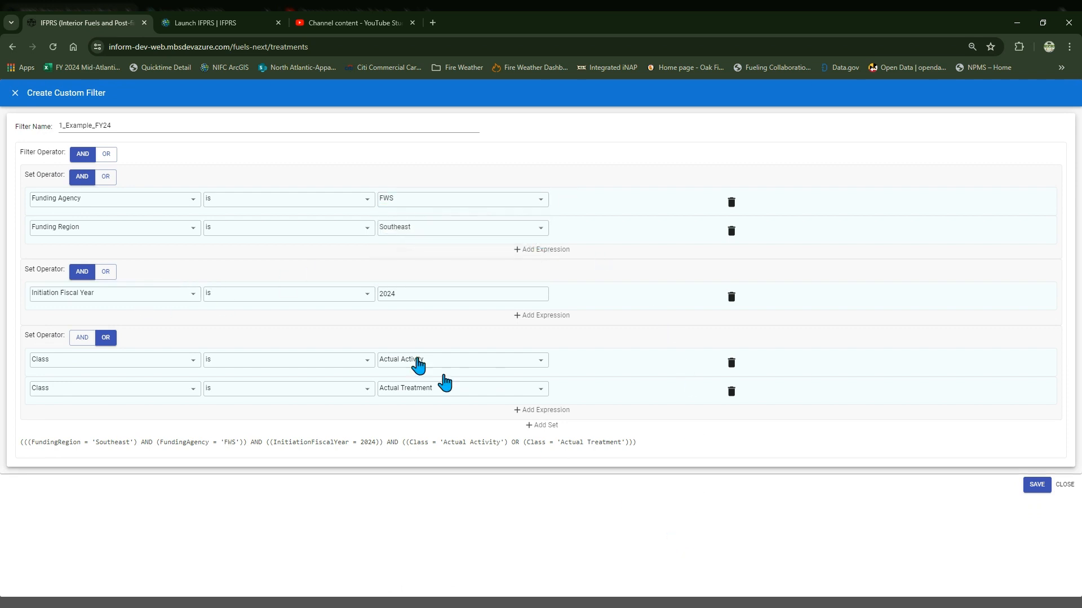
left_click(1035, 486)
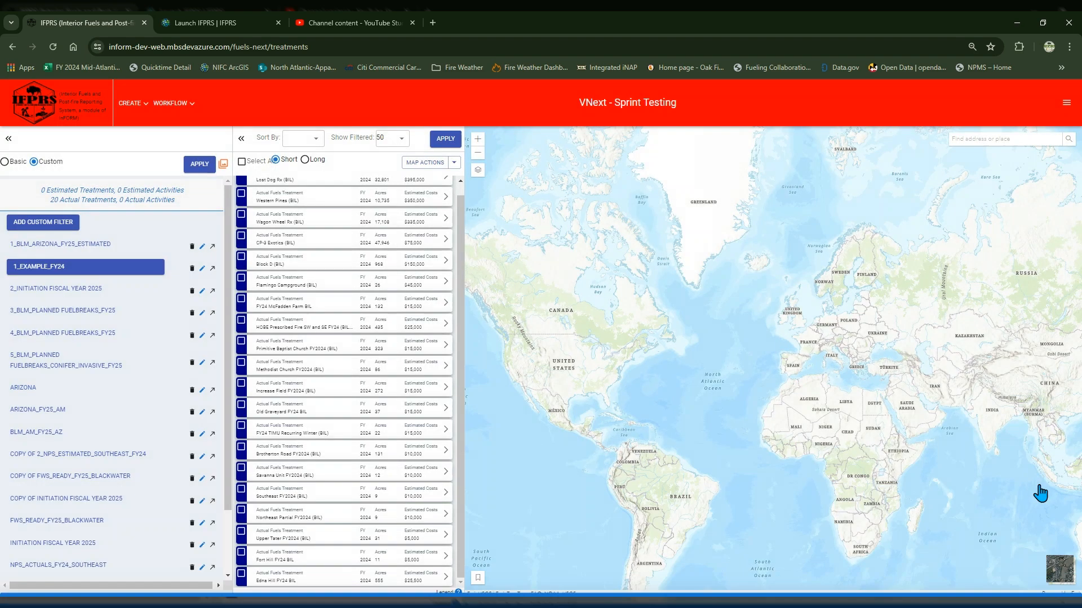
left_click(200, 167)
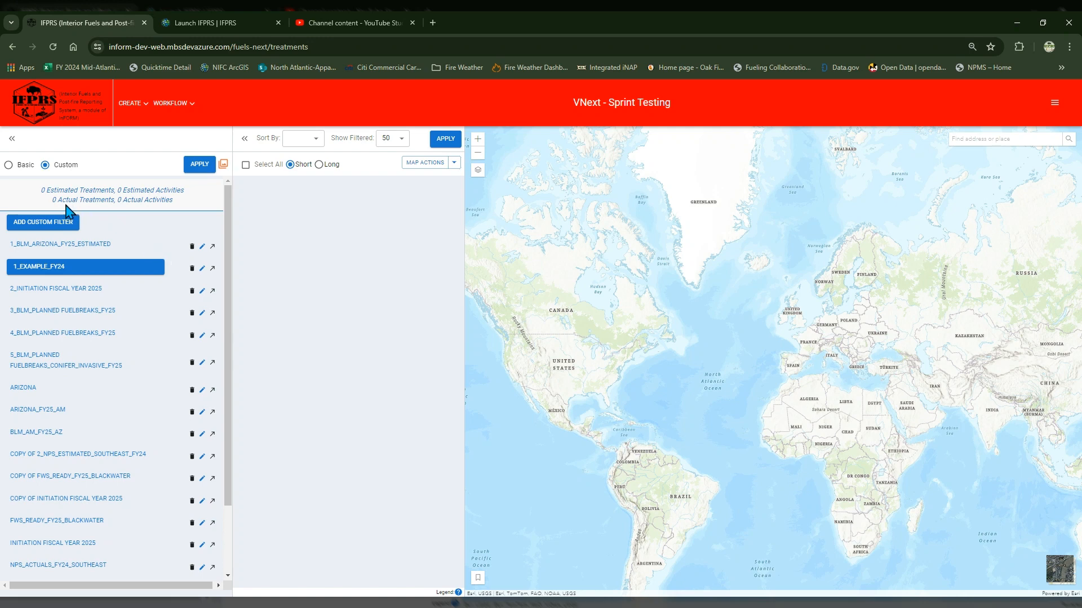
Step: Change the 1_Example_FY24 filter's Funding Region to Southeast Region, save it and apply it
left_click(201, 268)
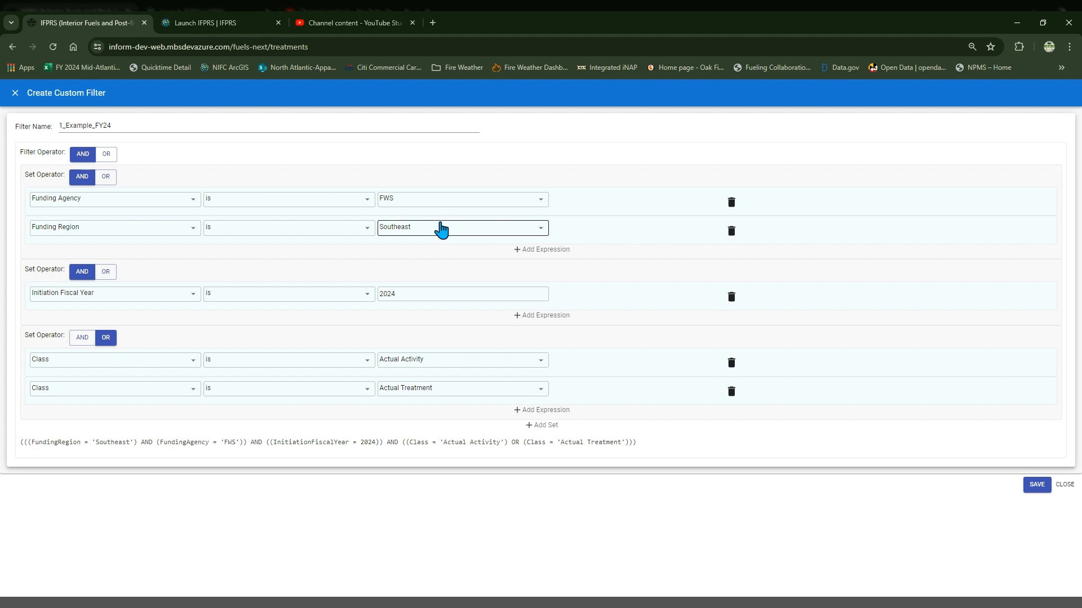
left_click(440, 237)
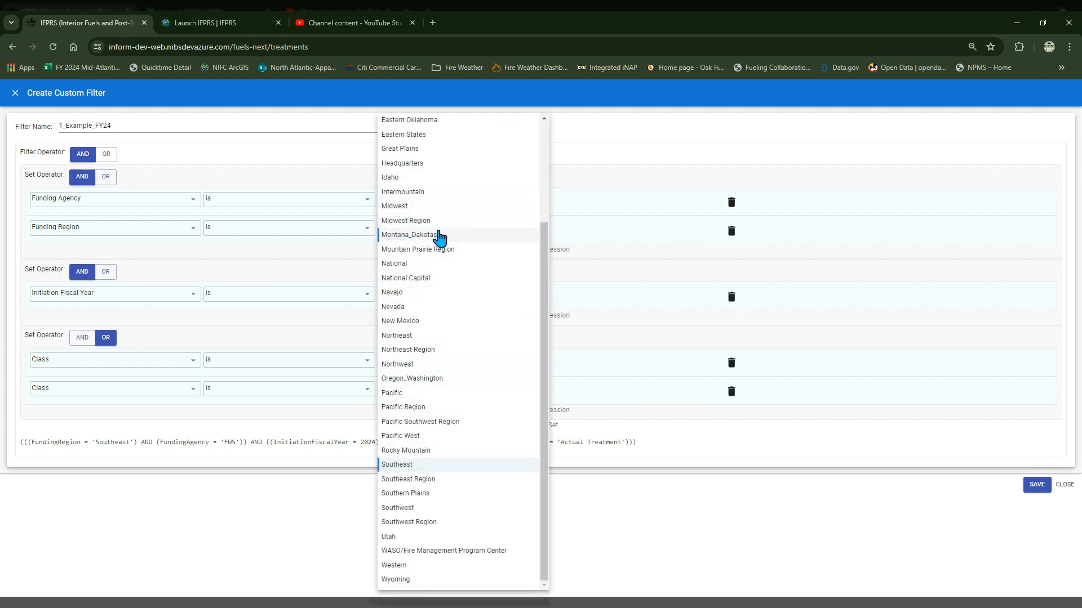
left_click(461, 479)
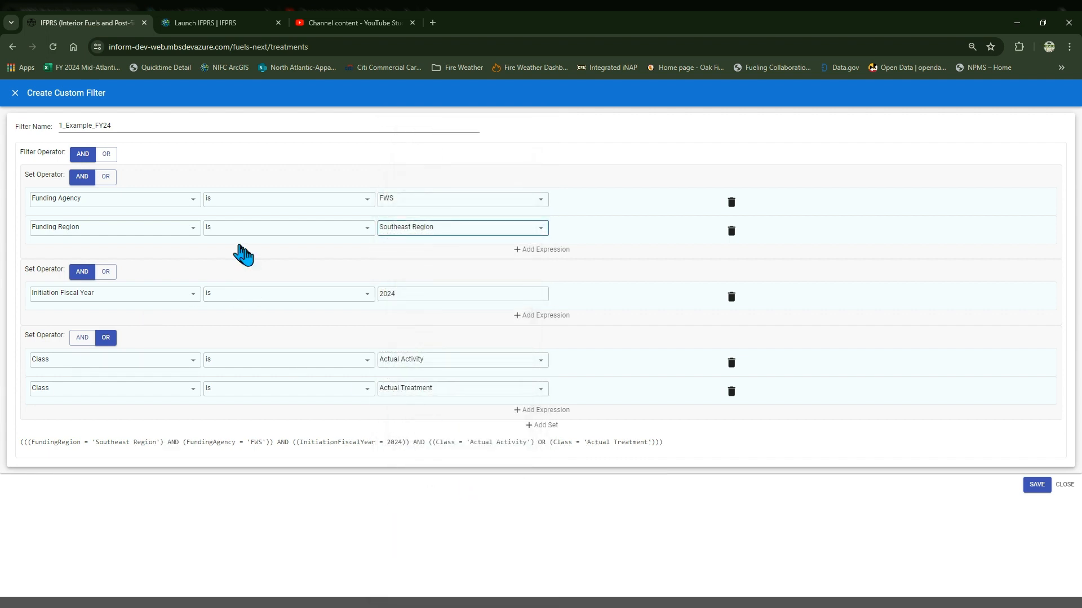
left_click(1037, 484)
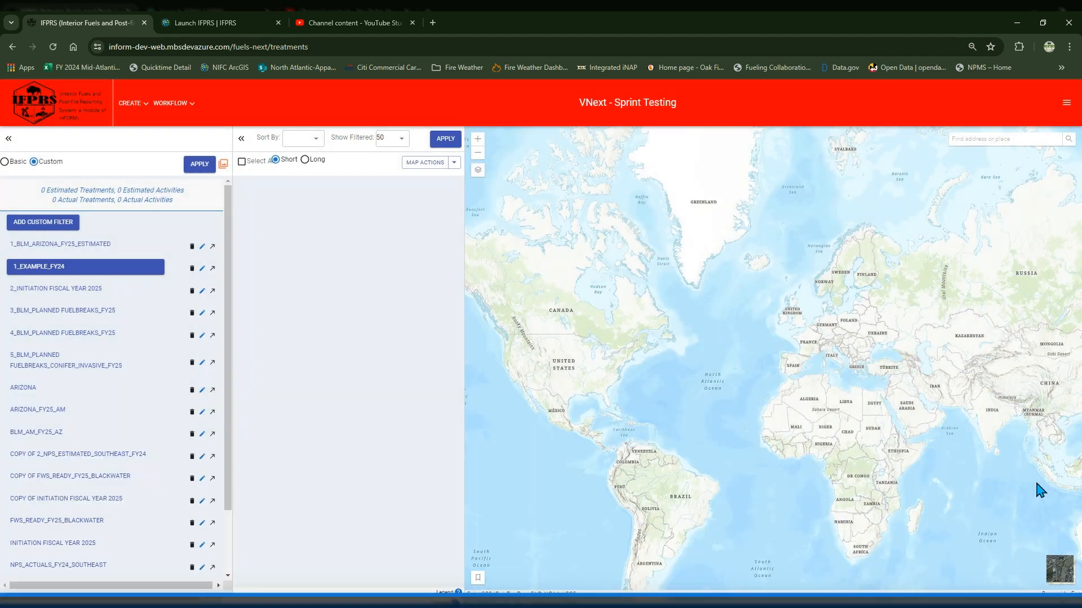
left_click(191, 167)
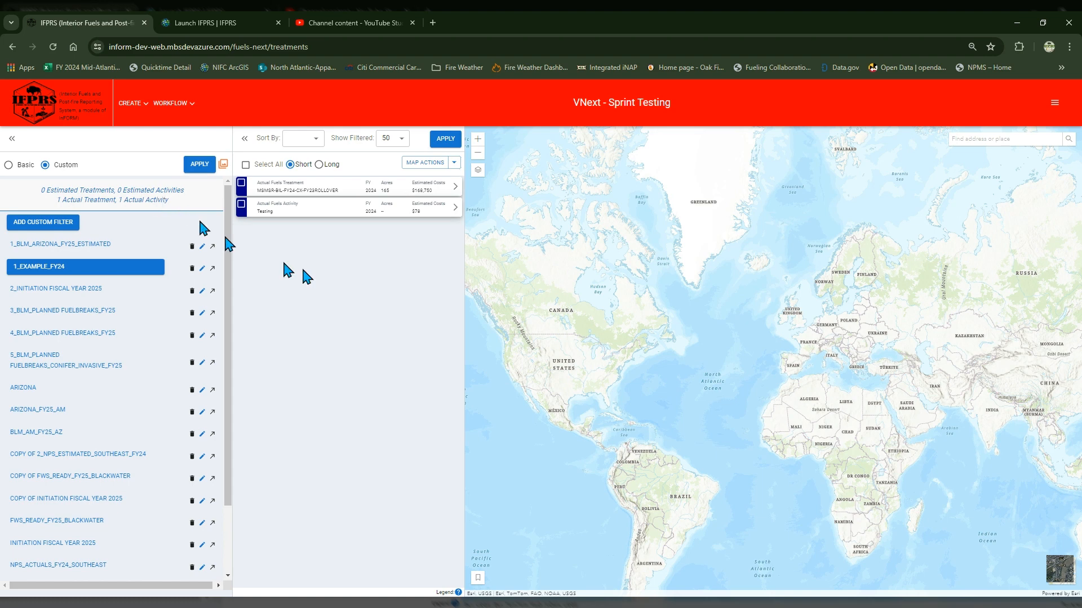
Step: Reopen the 1_Example_FY24 filter, highlight its full query expression for review and close the filter without saving
left_click_drag(670, 369, 710, 373)
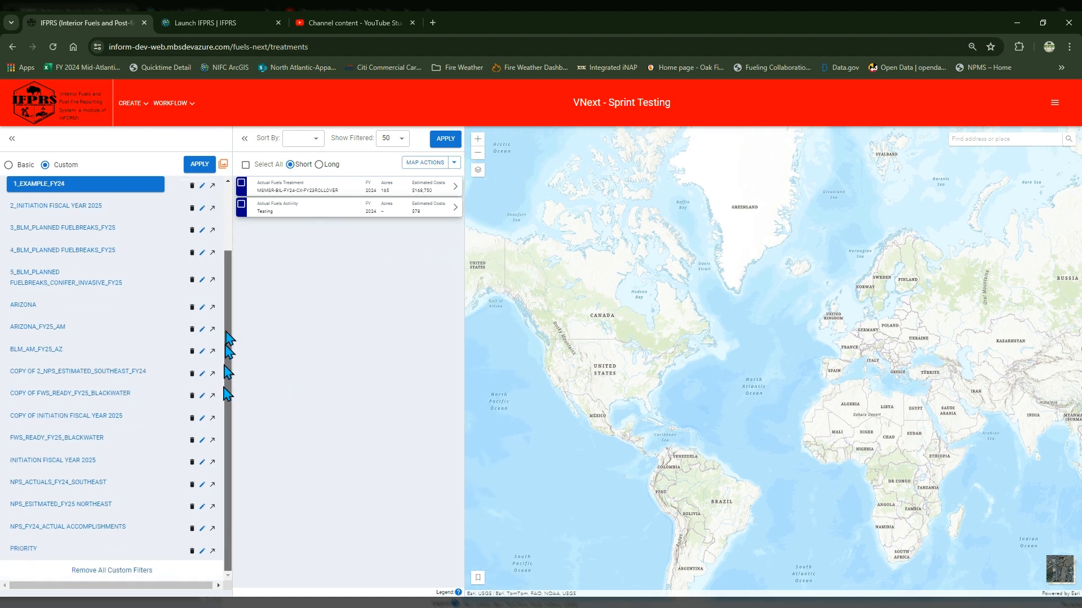
left_click(203, 268)
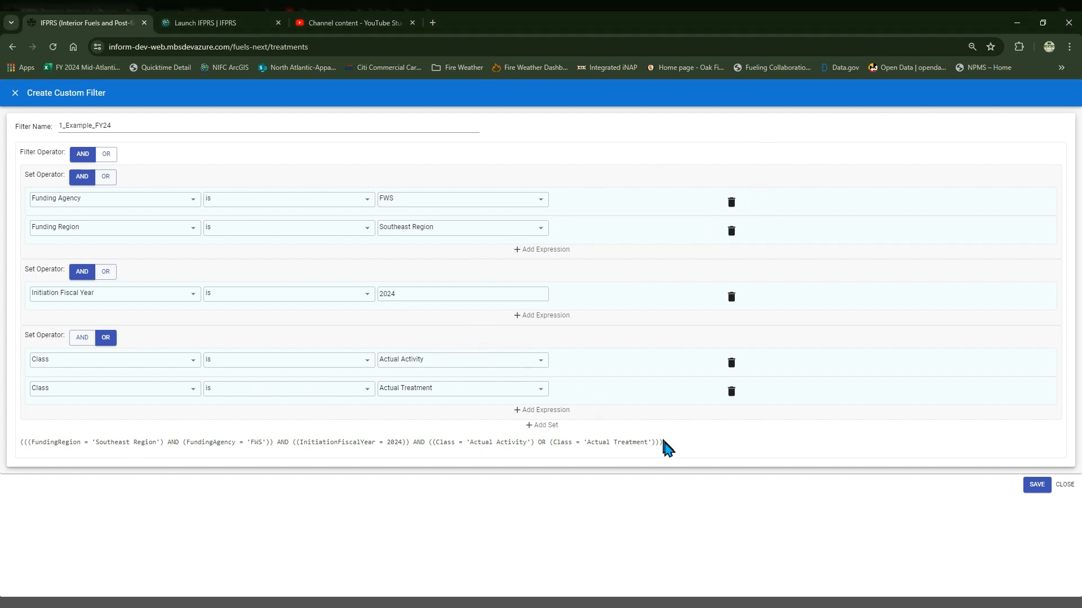
left_click_drag(655, 443, 11, 451)
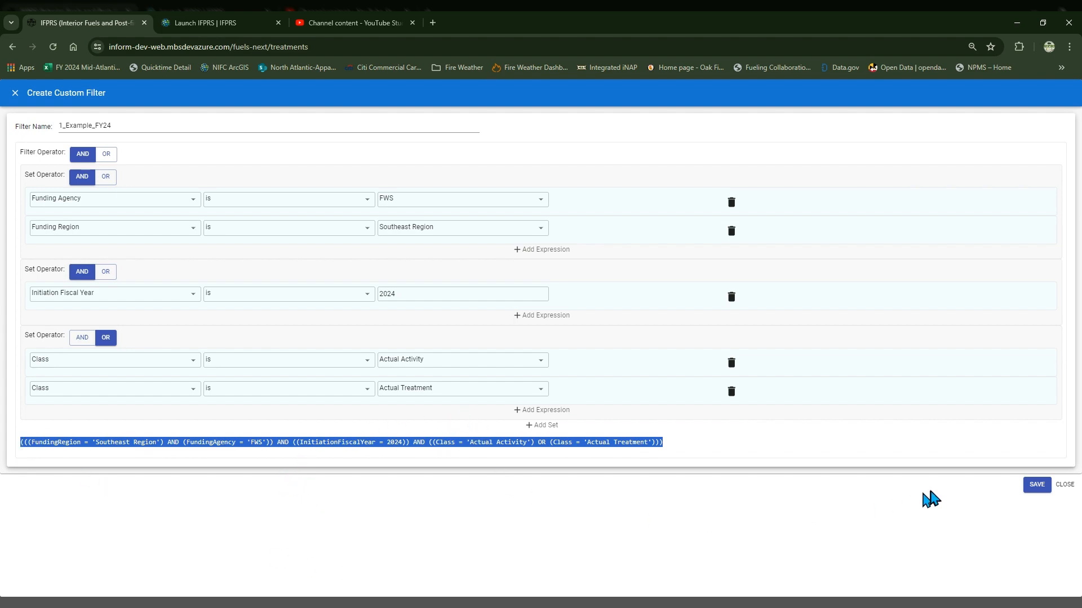
left_click(15, 93)
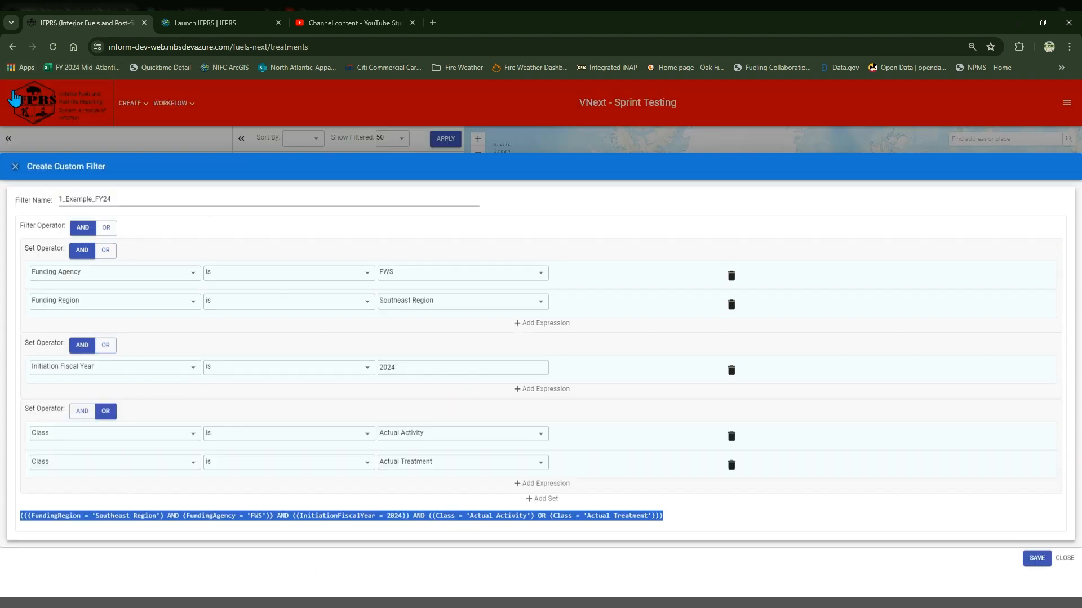